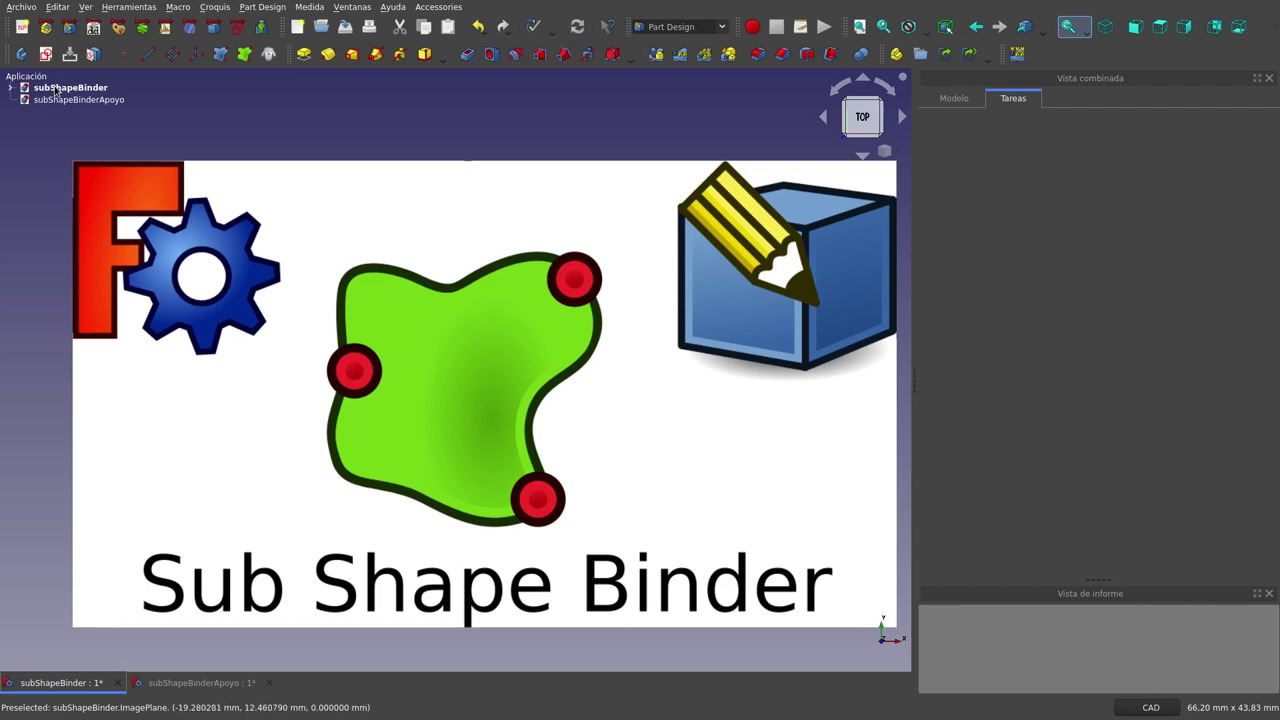
Step: Remove the Sub Shape Binder title image, leaving the subShapeBinder 3D view empty
key(ctrl+z)
Step: Show Body001's translucent disc-and-block Binder002 and orbit to an angled front view
click(10, 89)
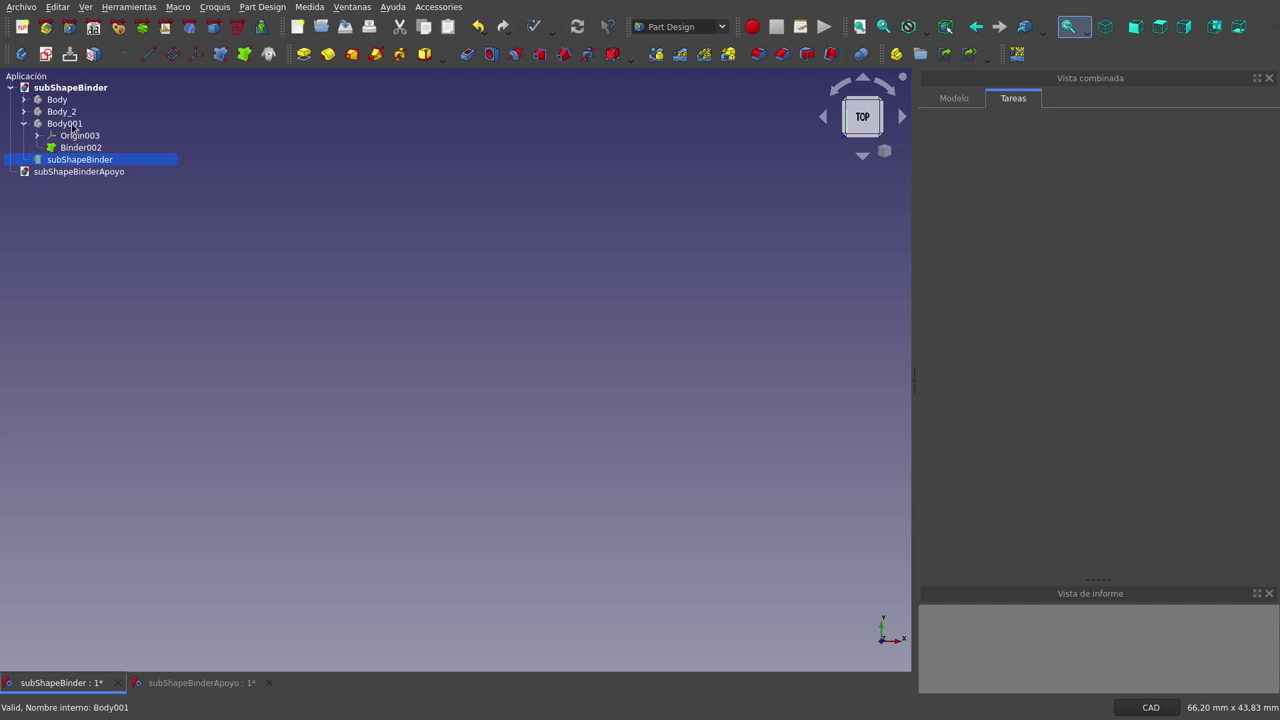
click(73, 127)
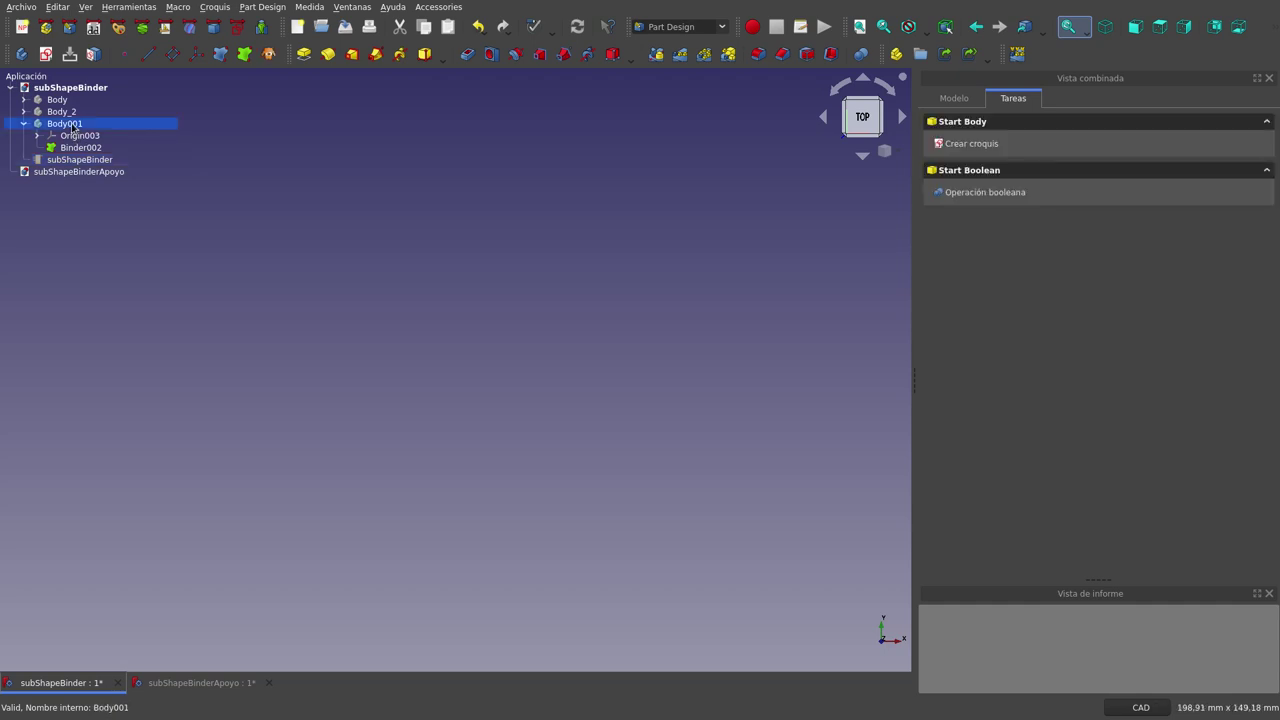
key(space)
scroll(285, 271, down, 3)
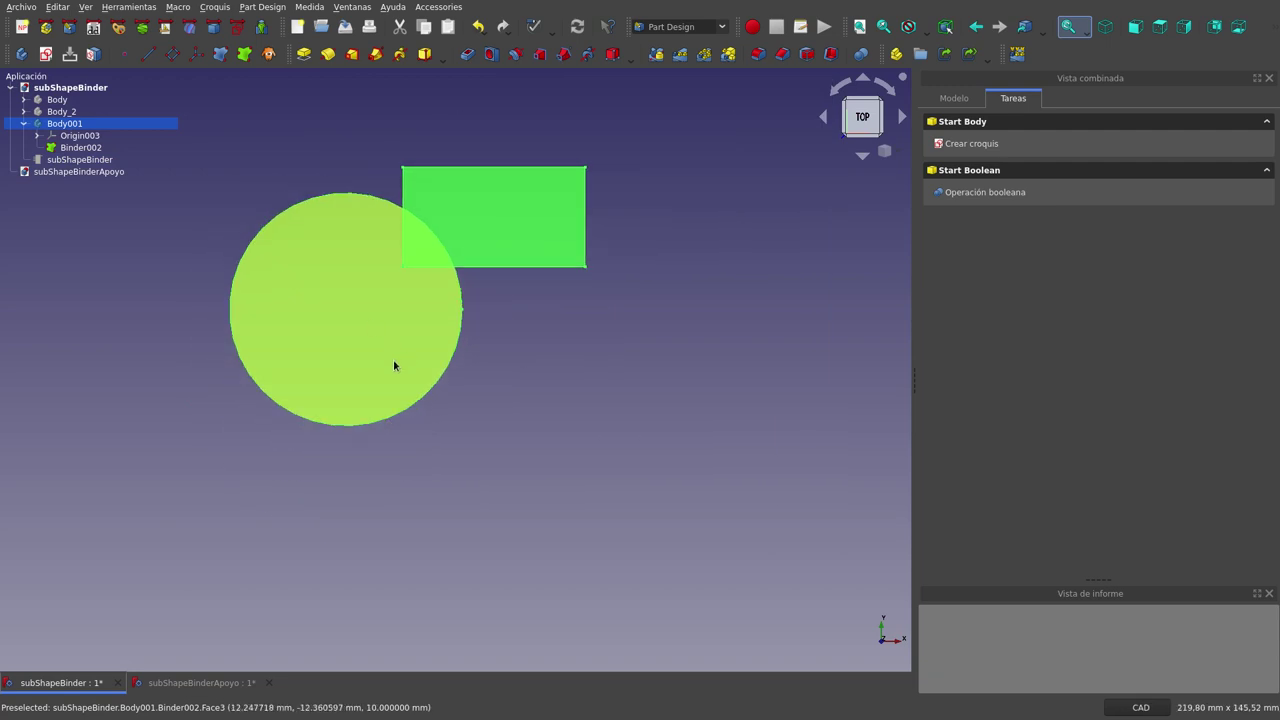
mouse_move(394, 366)
middle_down()
mouse_move(477, 246)
mouse_move(489, 266)
middle_up()
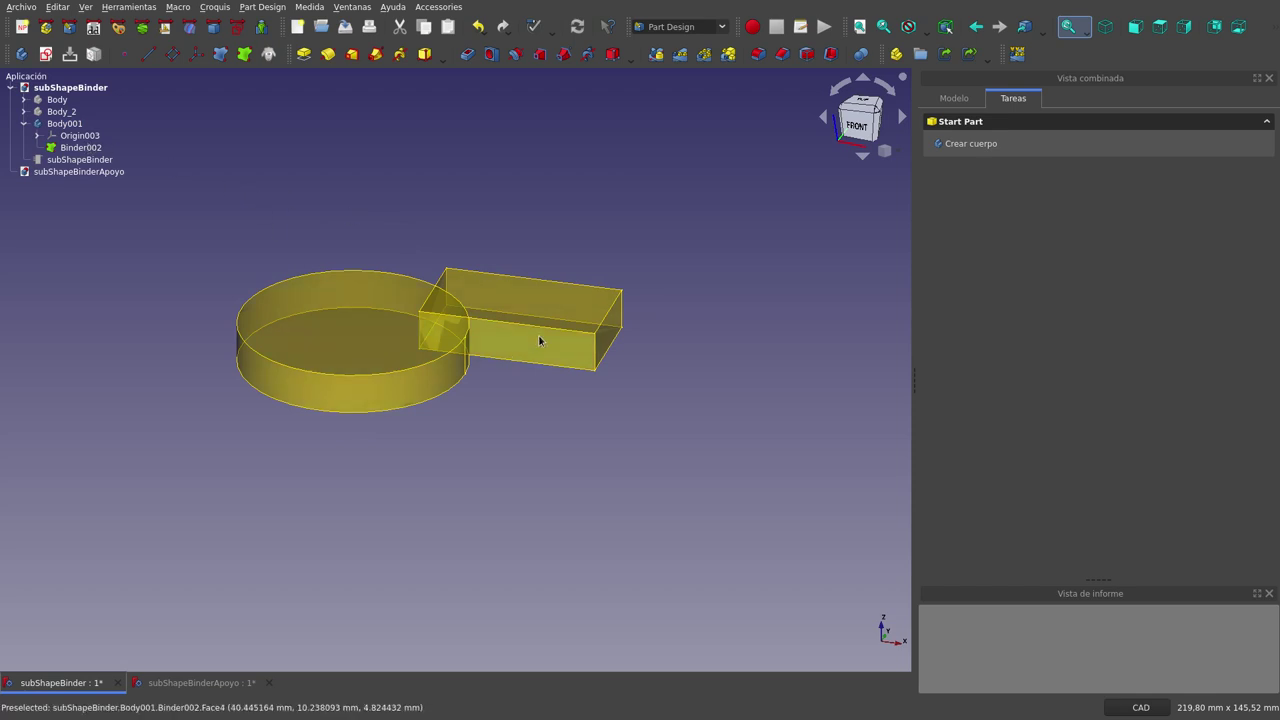
Step: Hide the cylinder body Body and the box body Body_2, leaving only the binder
click(57, 100)
click(60, 112)
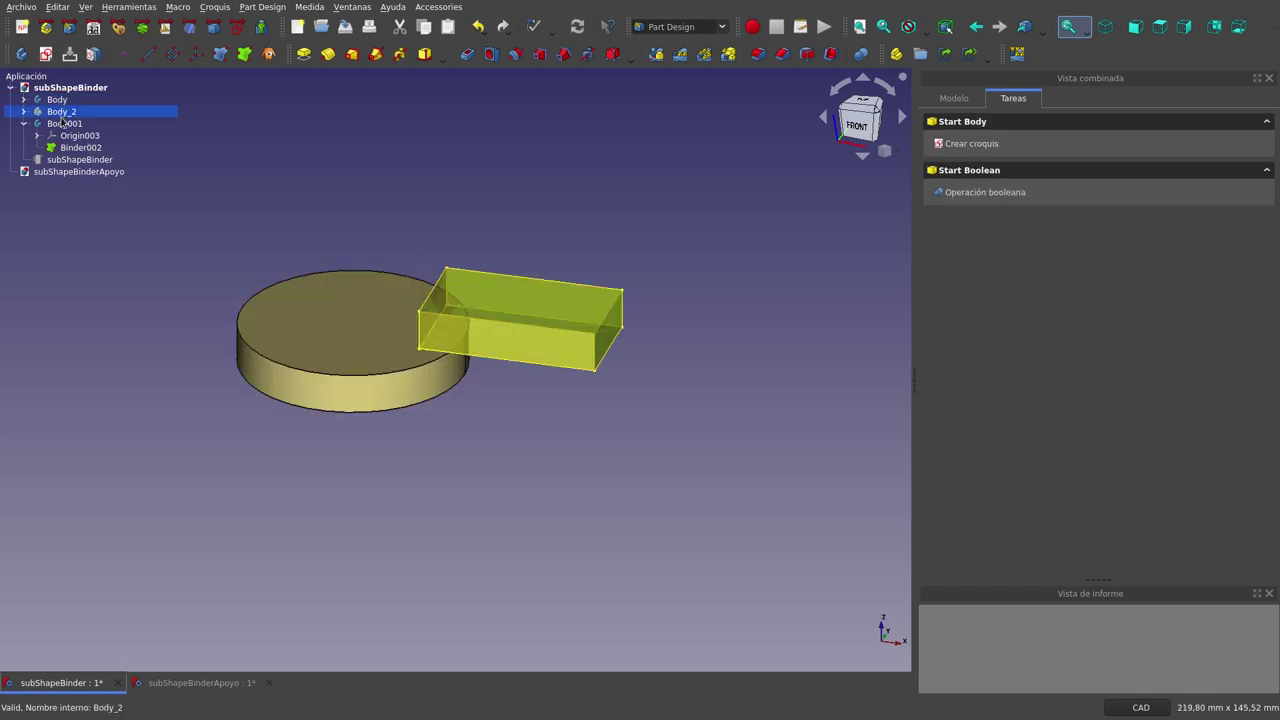
click(64, 124)
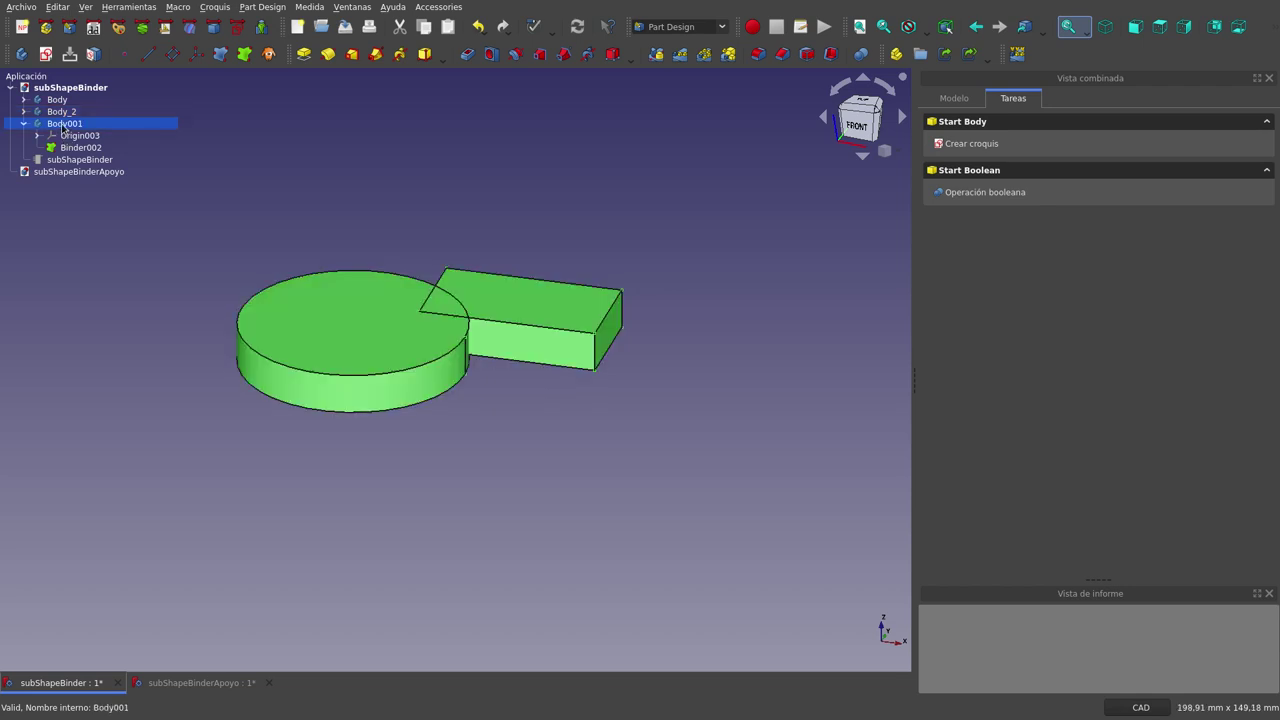
click(58, 101)
key(space)
click(60, 112)
key(space)
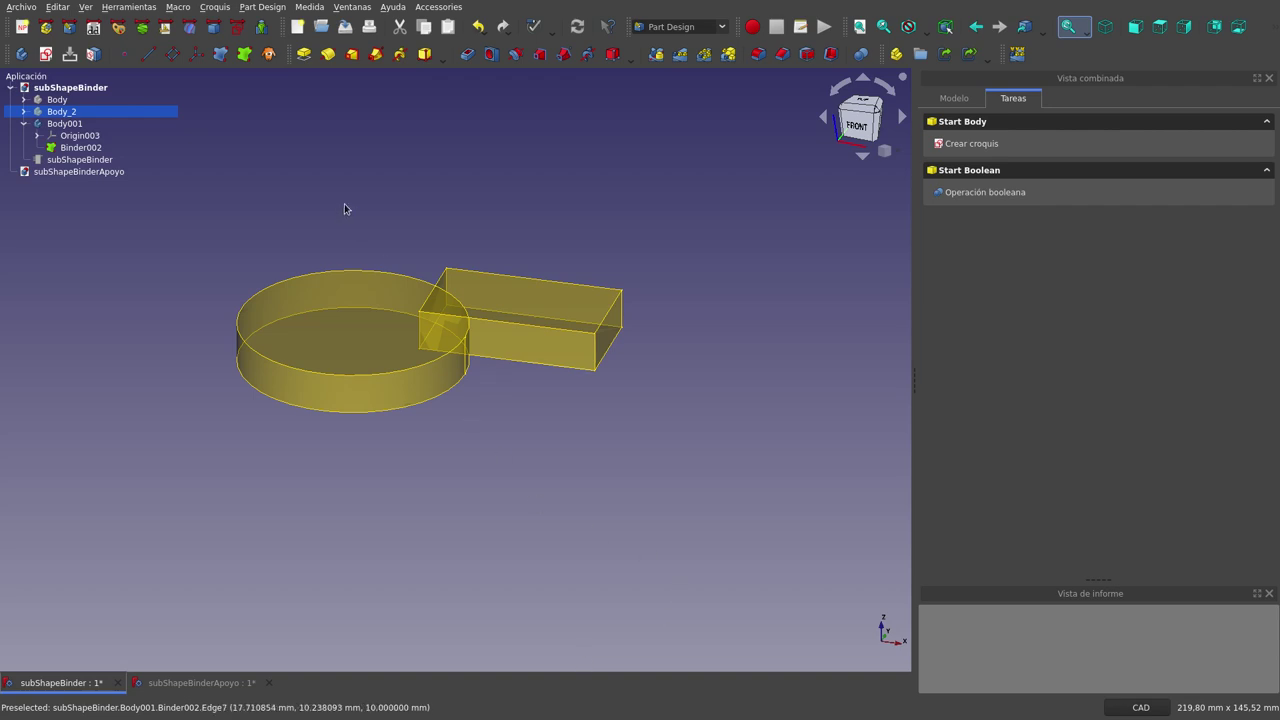
Step: Collapse Body001, expand Body and Body_2 to reveal their features, and select Pad
click(23, 123)
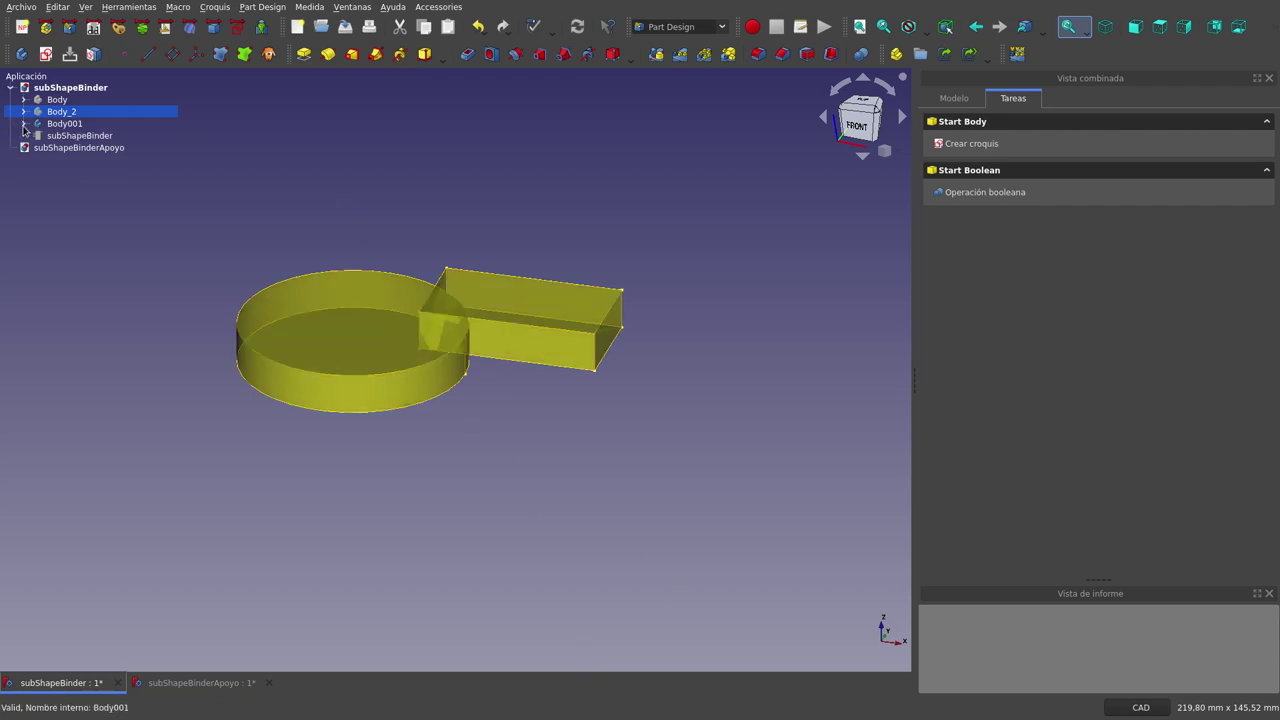
click(23, 100)
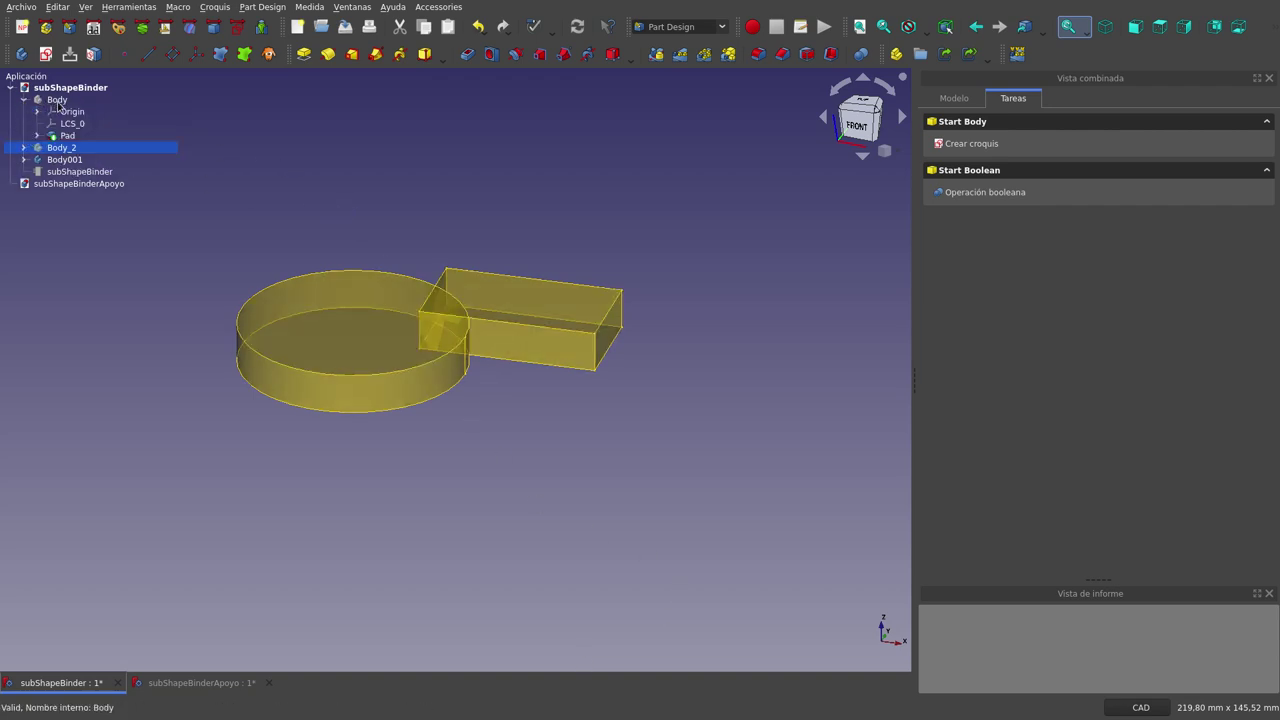
click(23, 147)
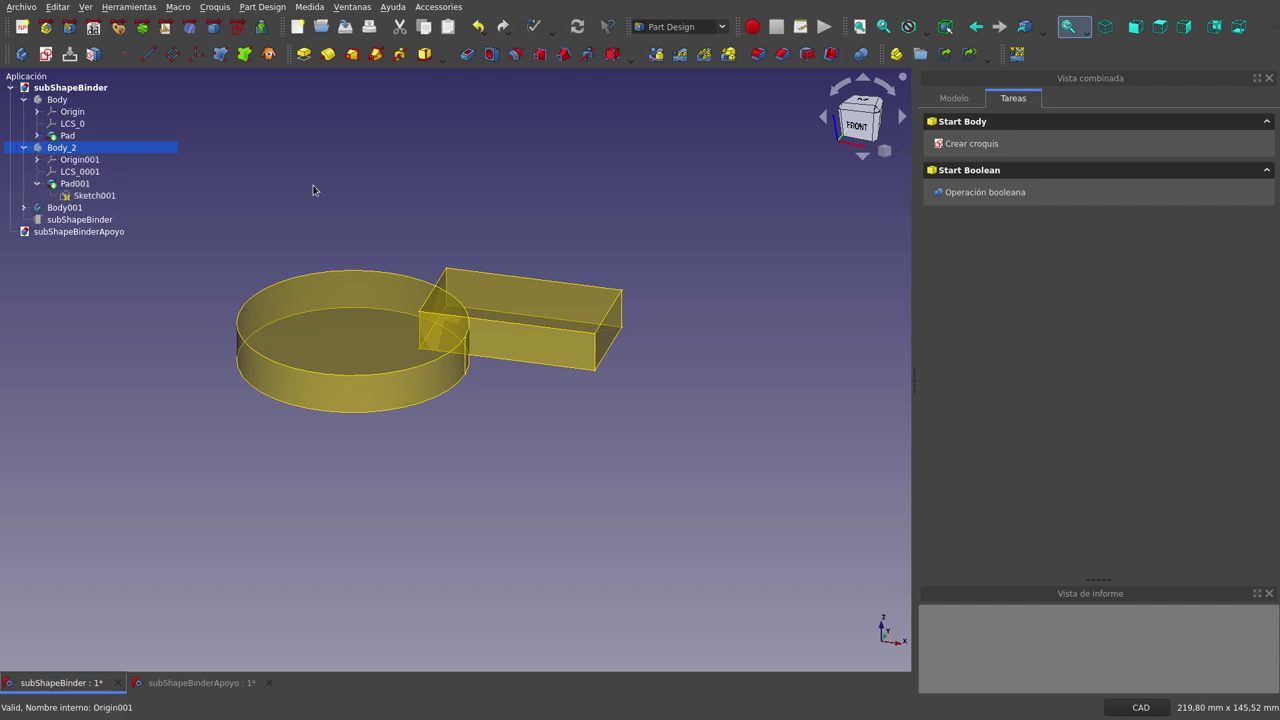
click(368, 208)
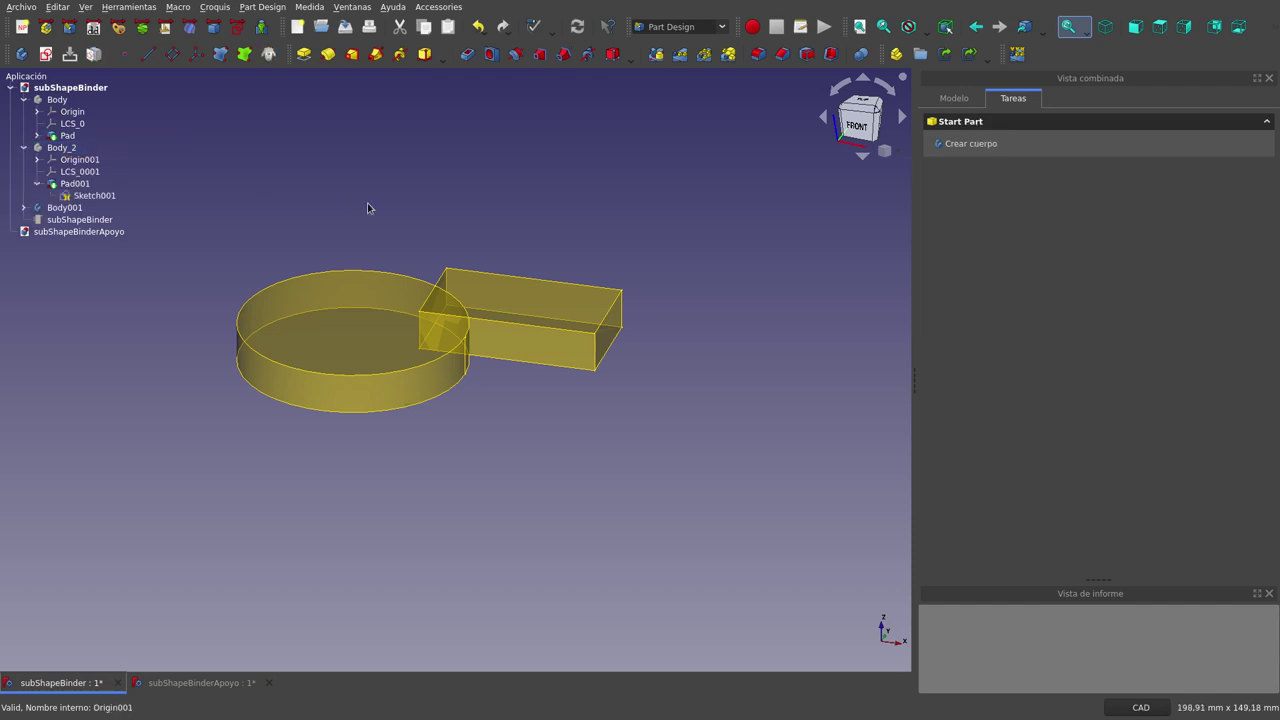
click(68, 136)
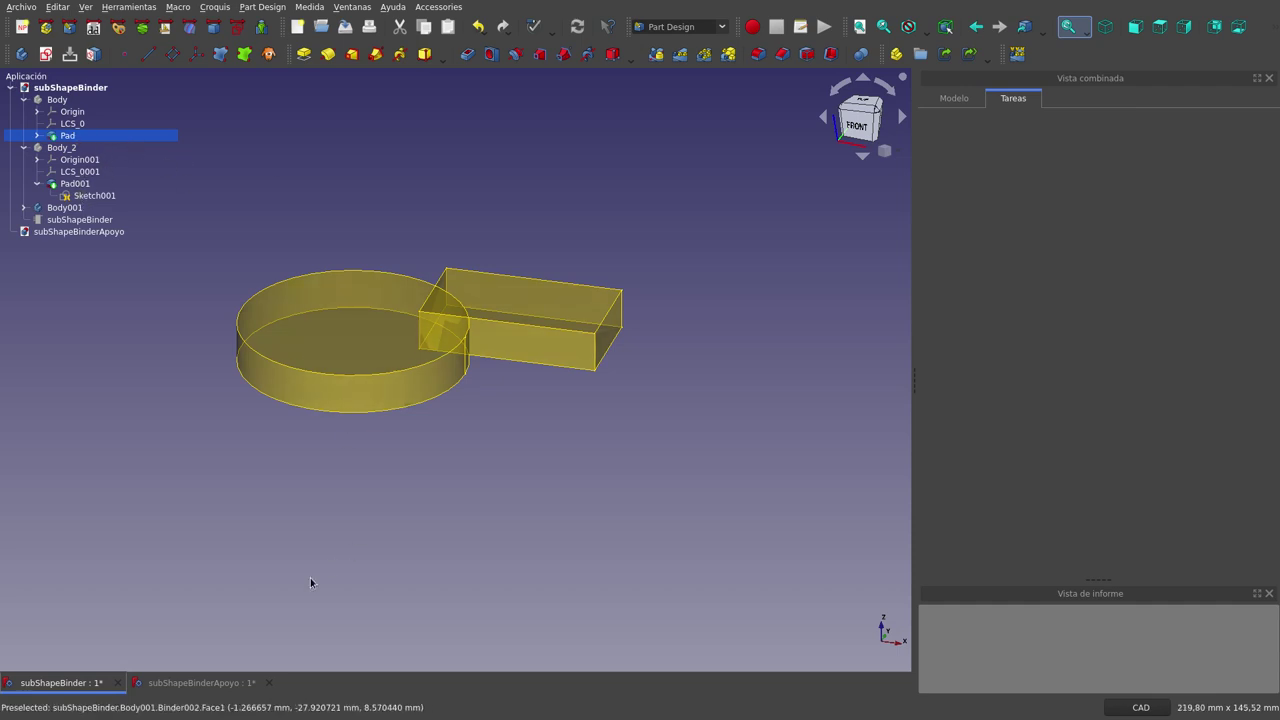
Step: Hide Body001's binder and show the original cylinder body instead
click(206, 685)
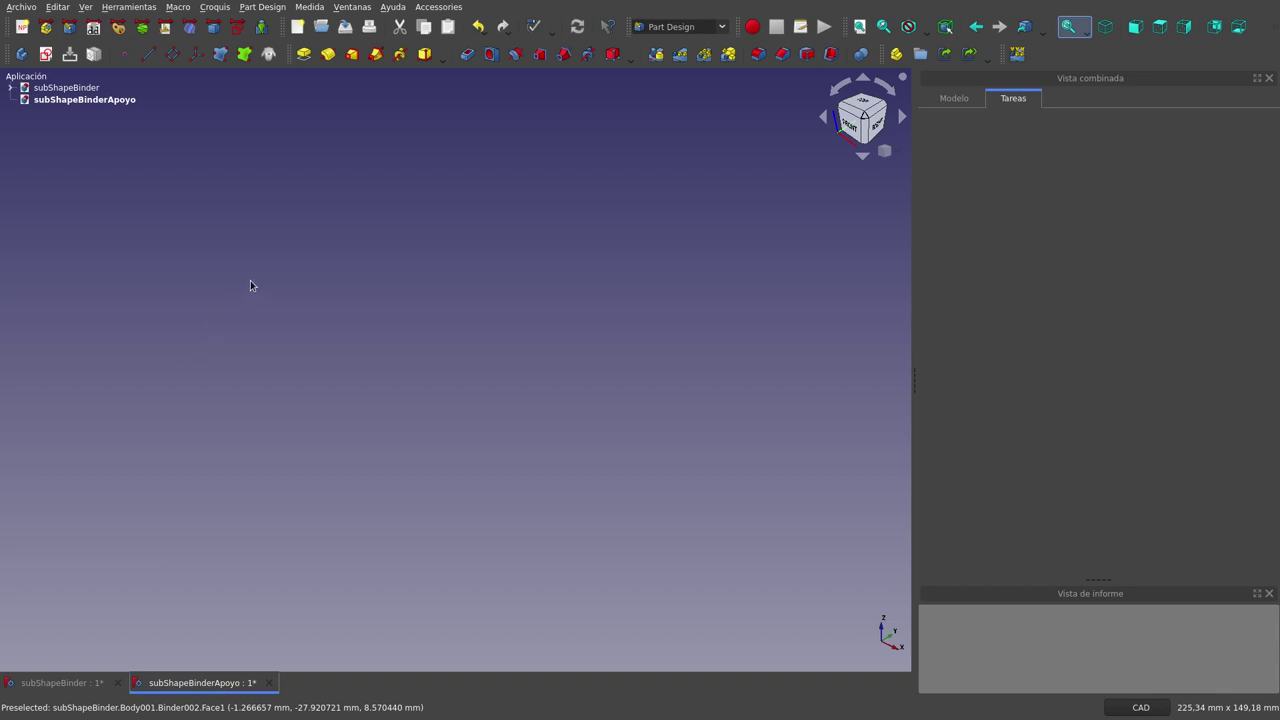
click(39, 686)
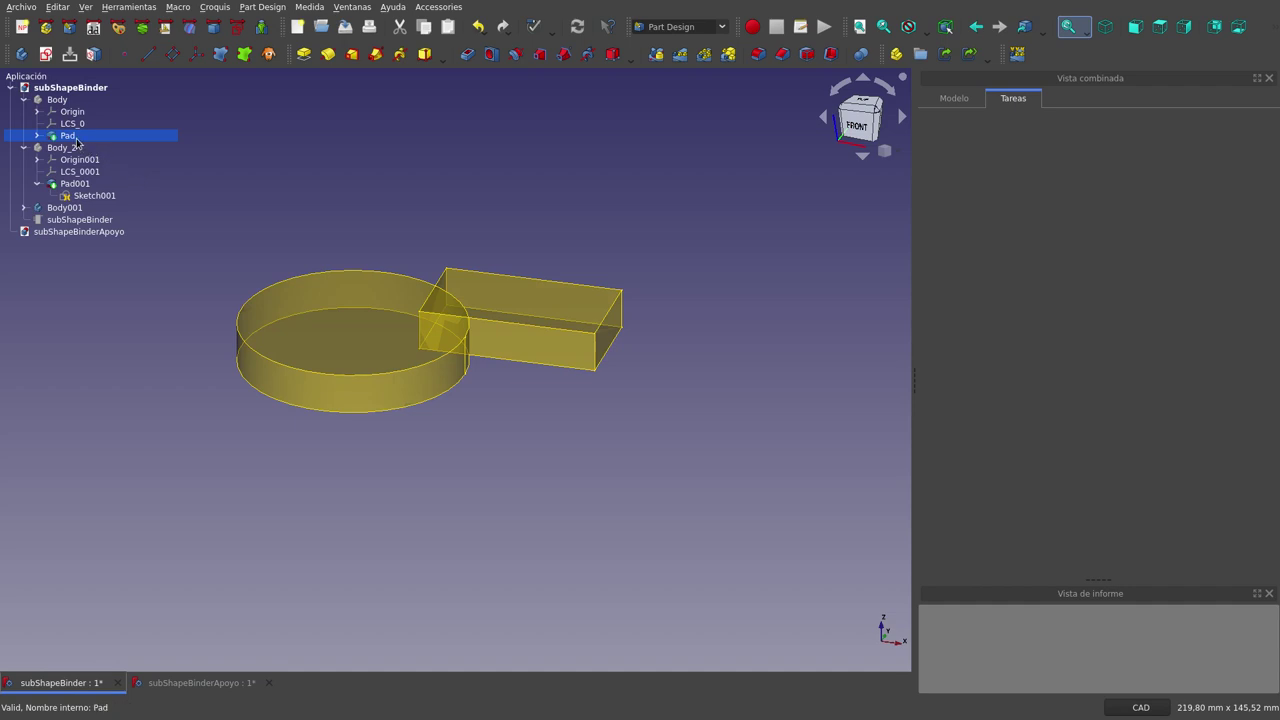
click(70, 207)
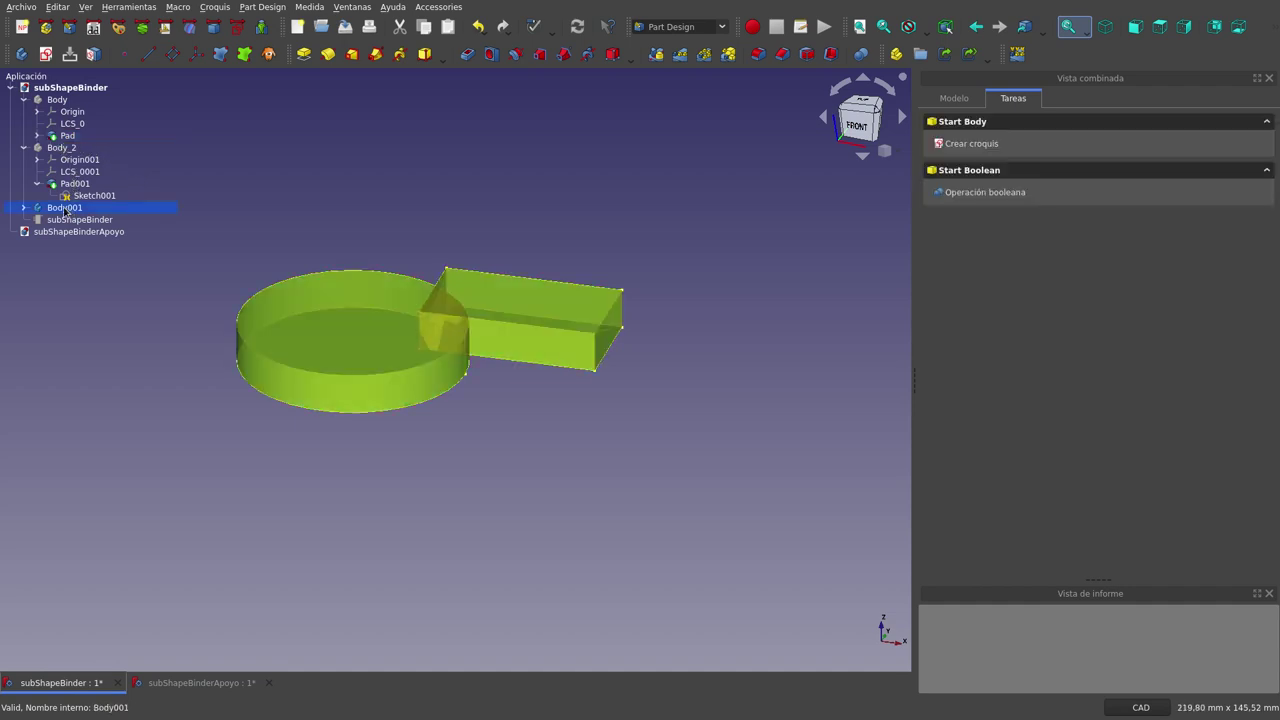
key(space)
click(65, 100)
key(space)
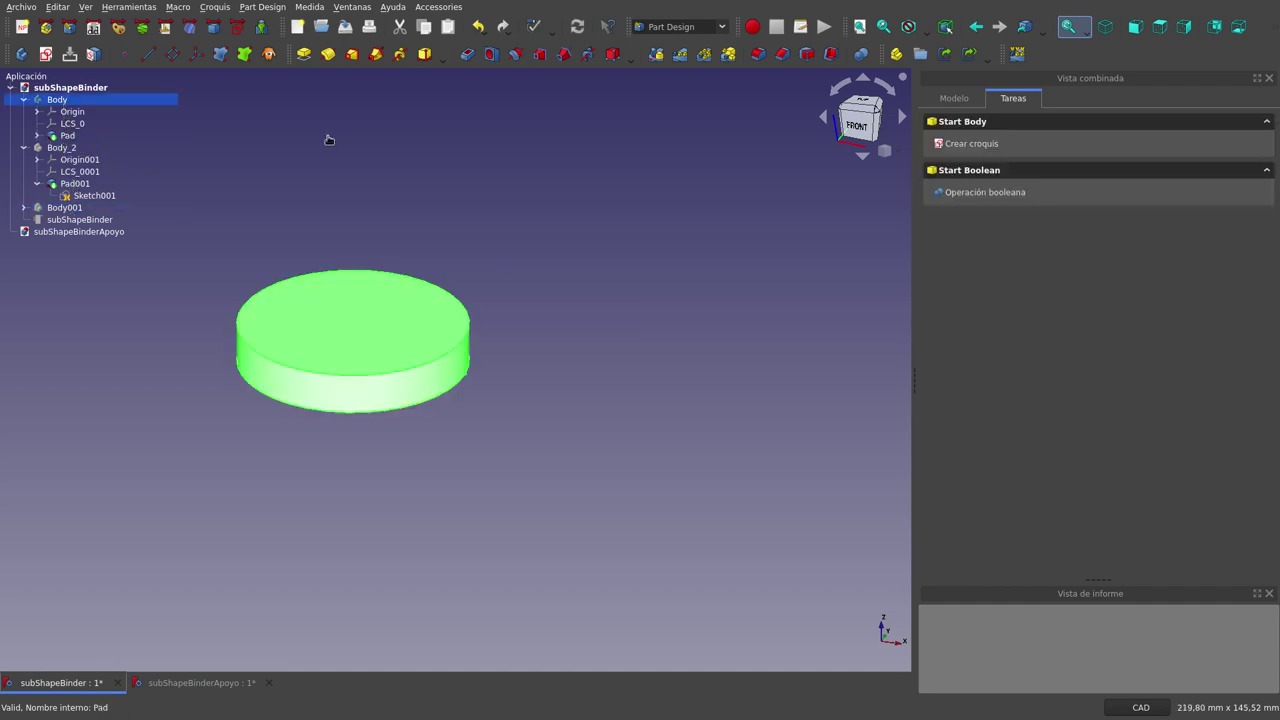
Step: Select the cylinder's Pad and switch to the subShapeBinderApoyo document
click(329, 135)
click(78, 136)
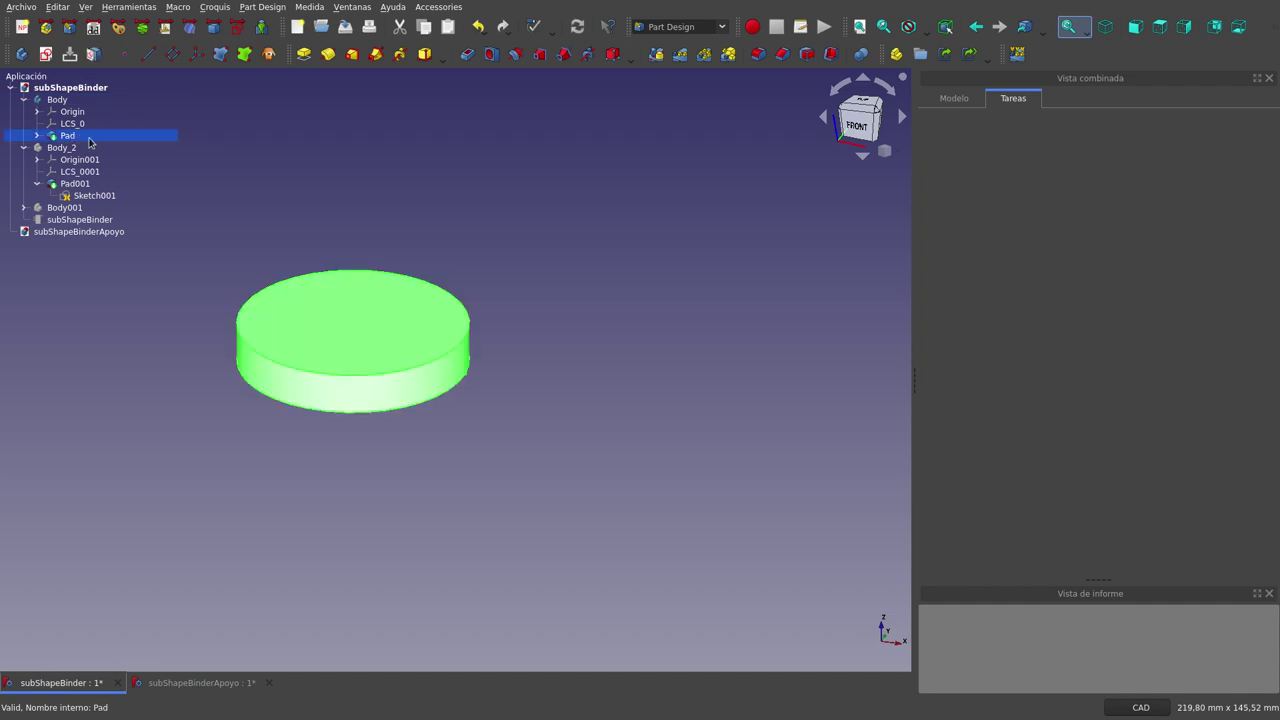
click(174, 684)
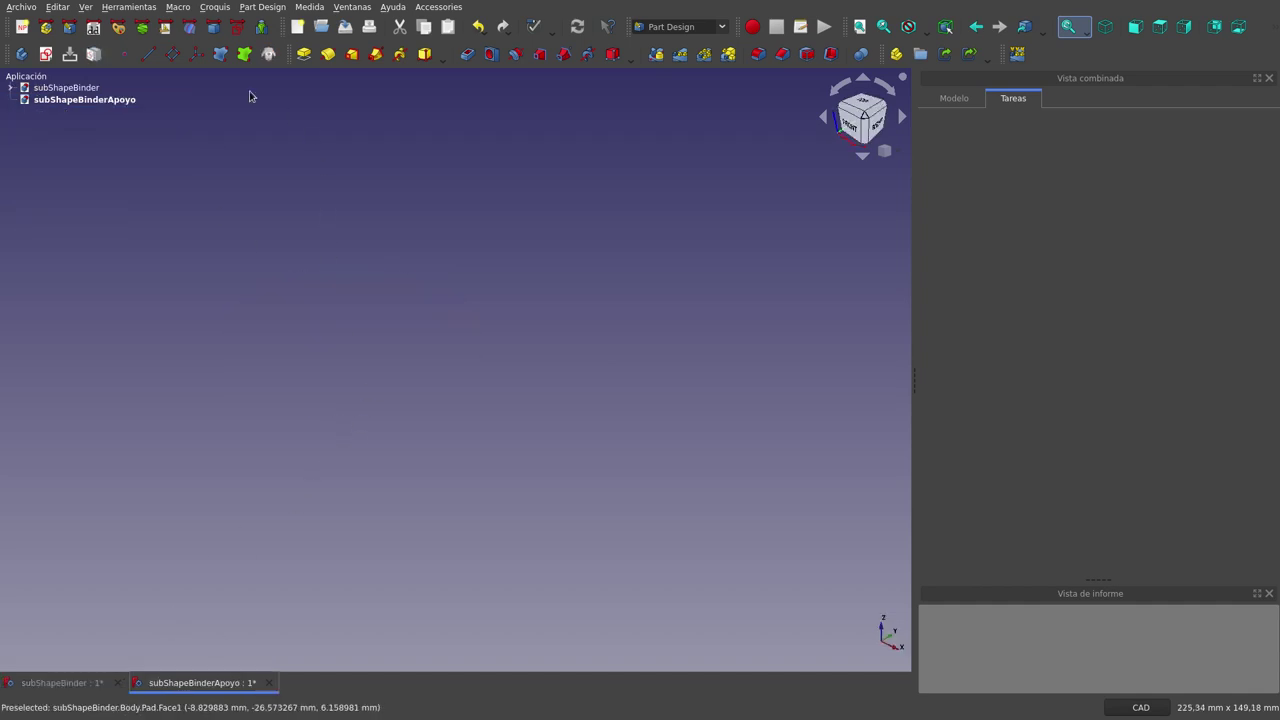
Step: Create a Binder in subShapeBinderApoyo copying the selected cylinder Pad, then return to subShapeBinder
click(244, 55)
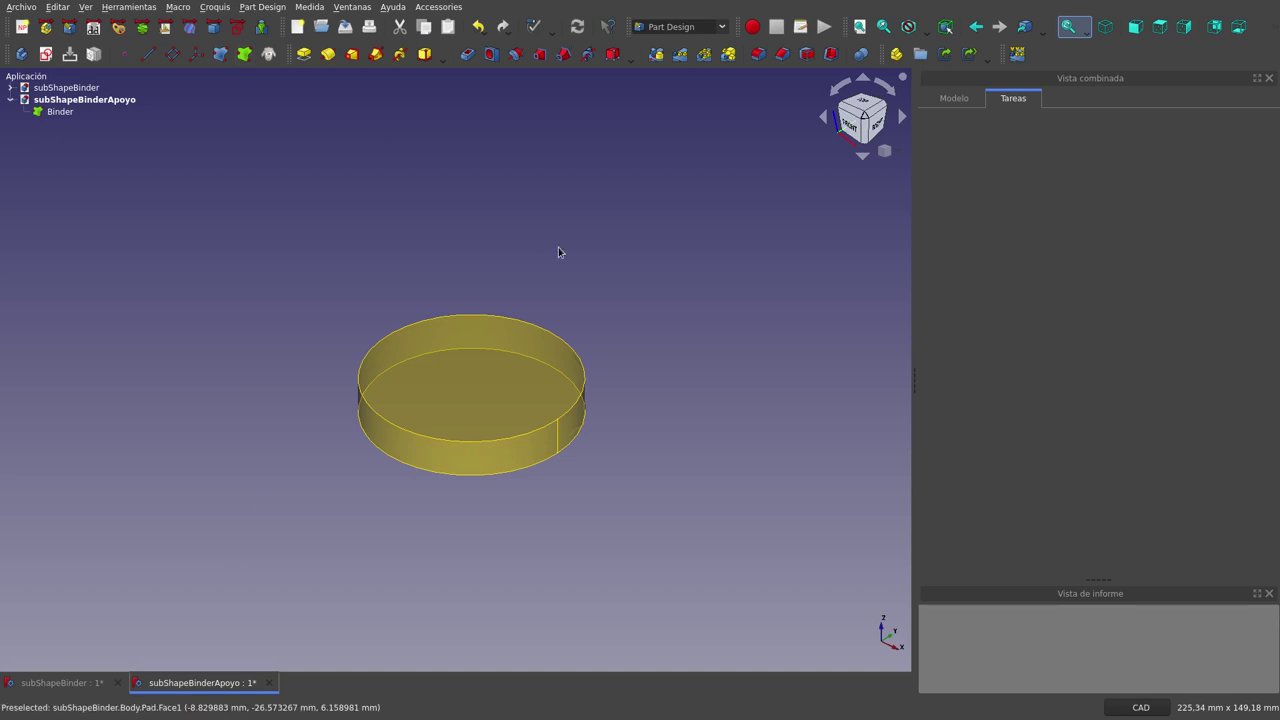
scroll(497, 487, up, 2)
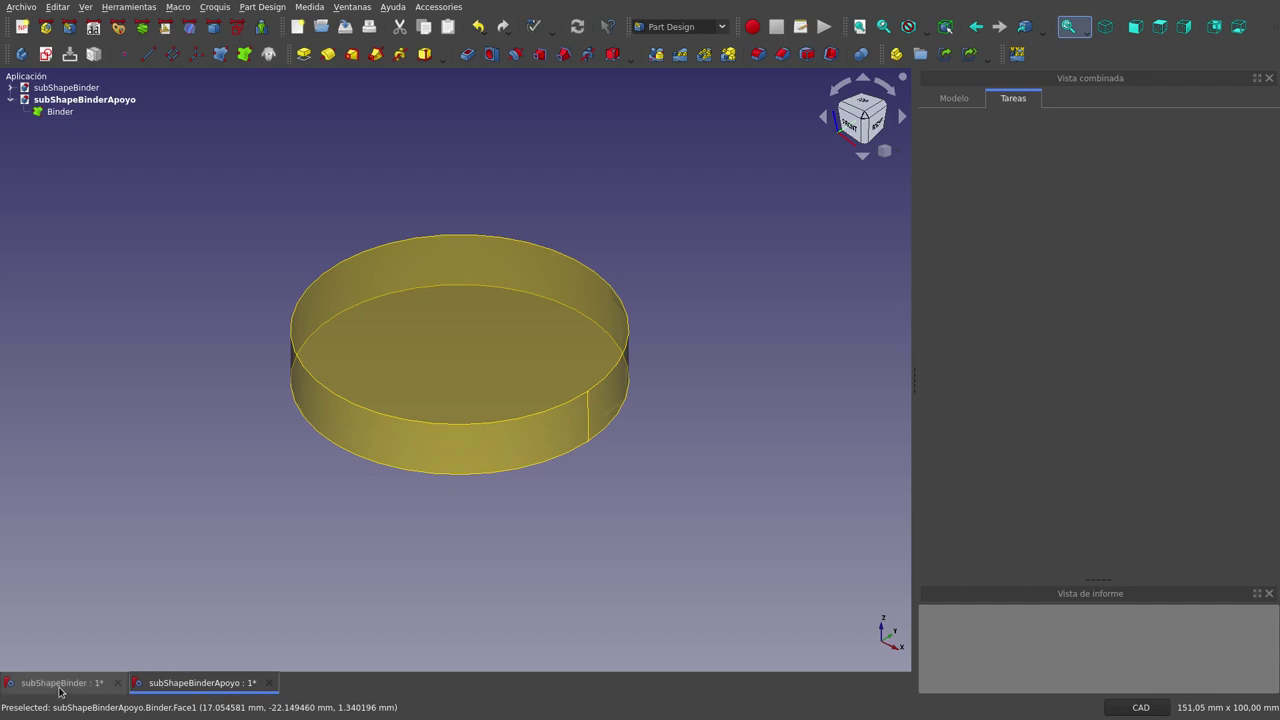
click(59, 683)
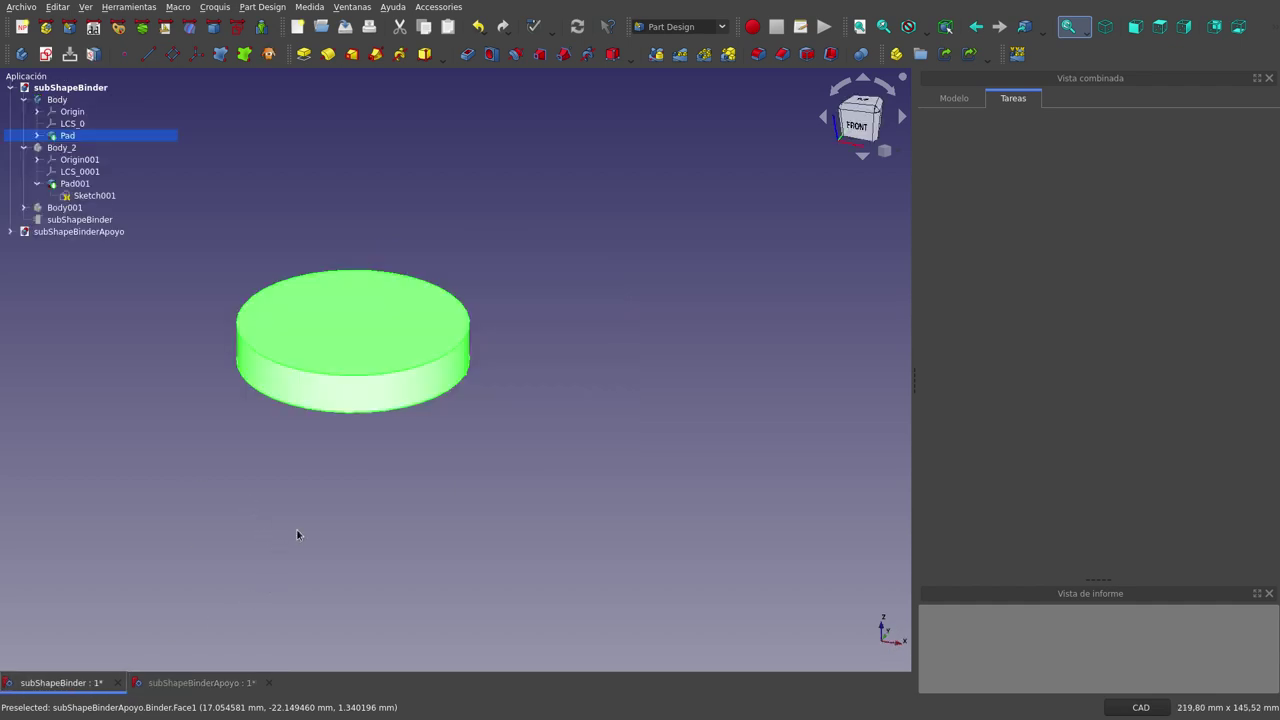
Step: Deselect Pad, zoom in on the cylinder, and collapse Body_2's feature list
click(360, 524)
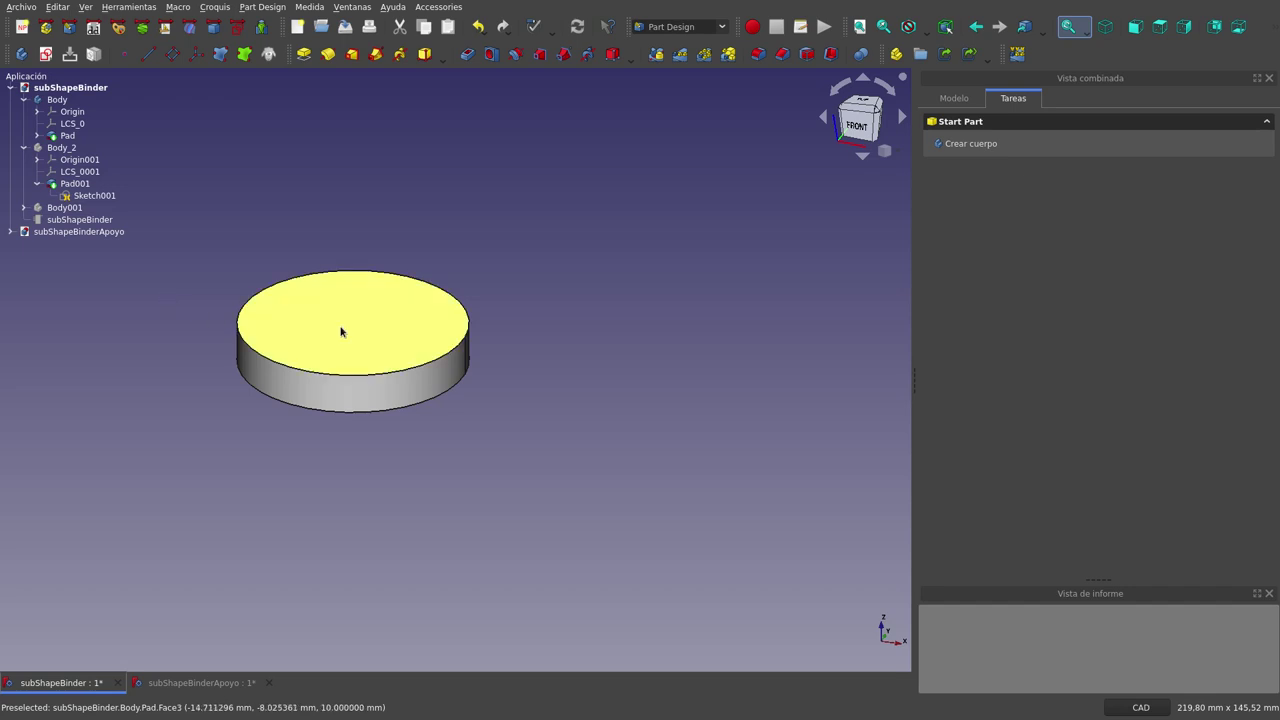
scroll(218, 276, up, 1)
scroll(218, 276, up, 1)
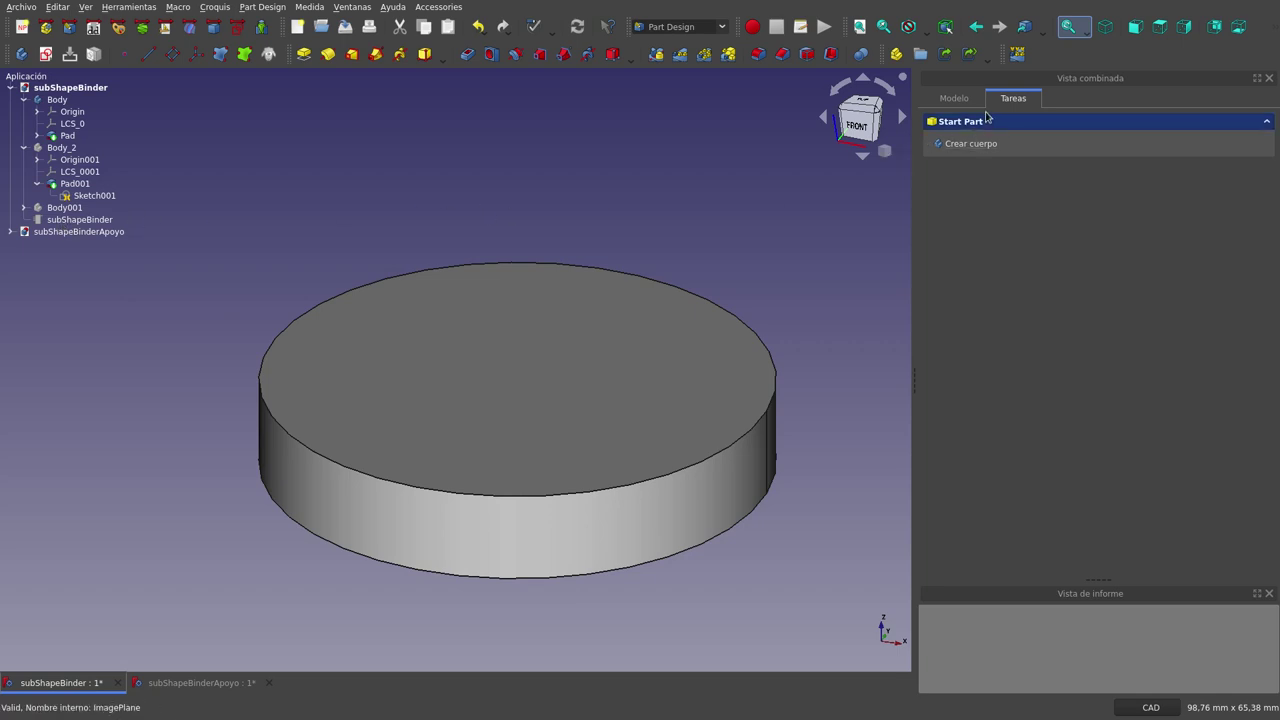
click(24, 149)
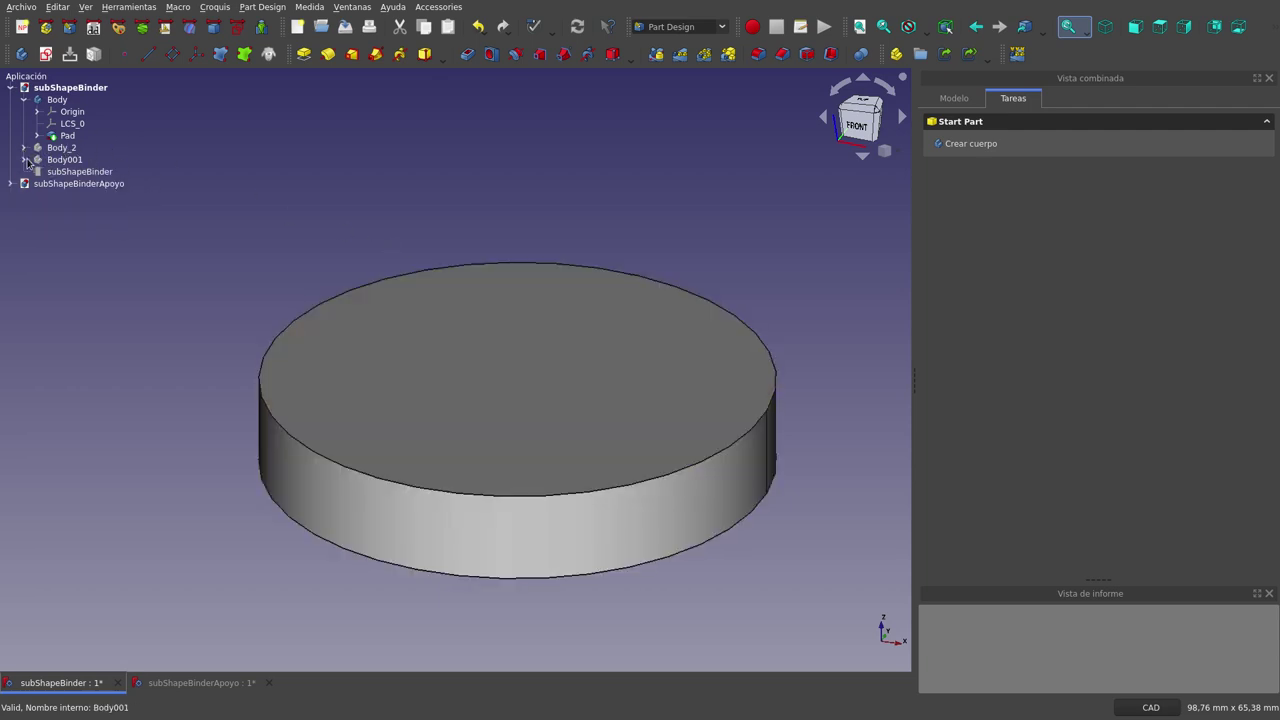
Step: Reselect Binder002 under Body001 and add a new empty Body002 to the document
click(24, 159)
click(75, 184)
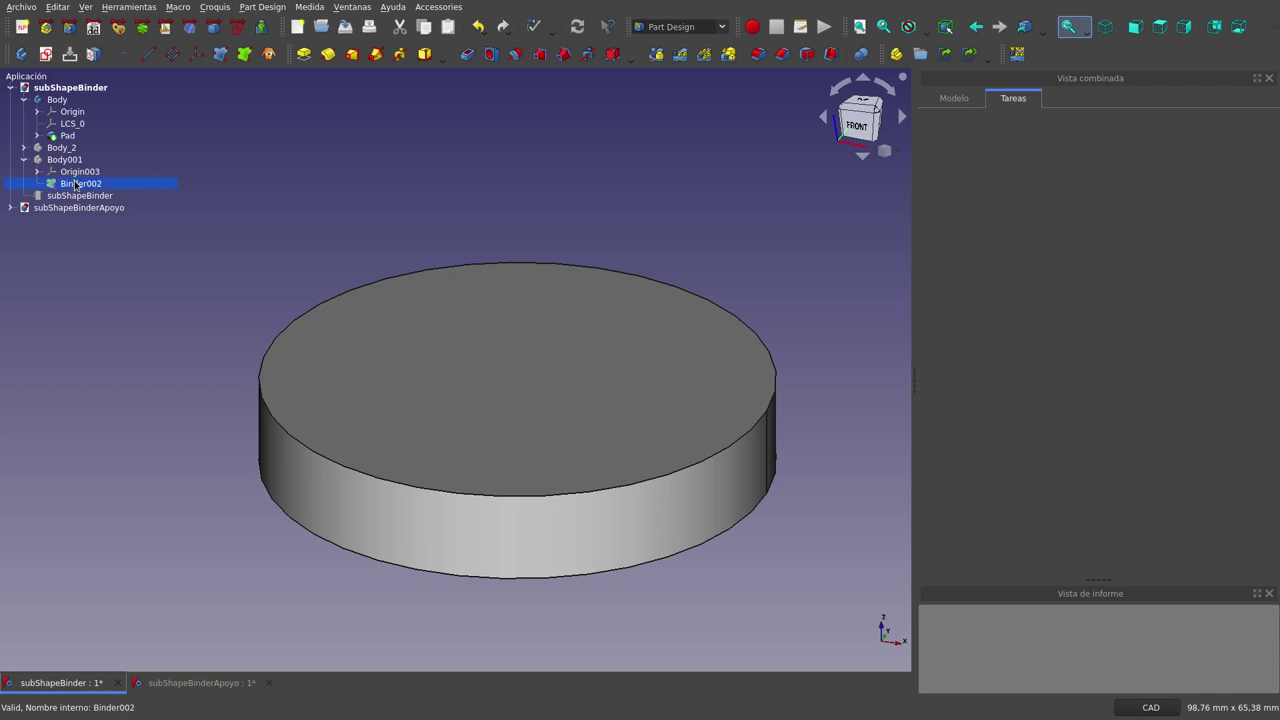
key(Left)
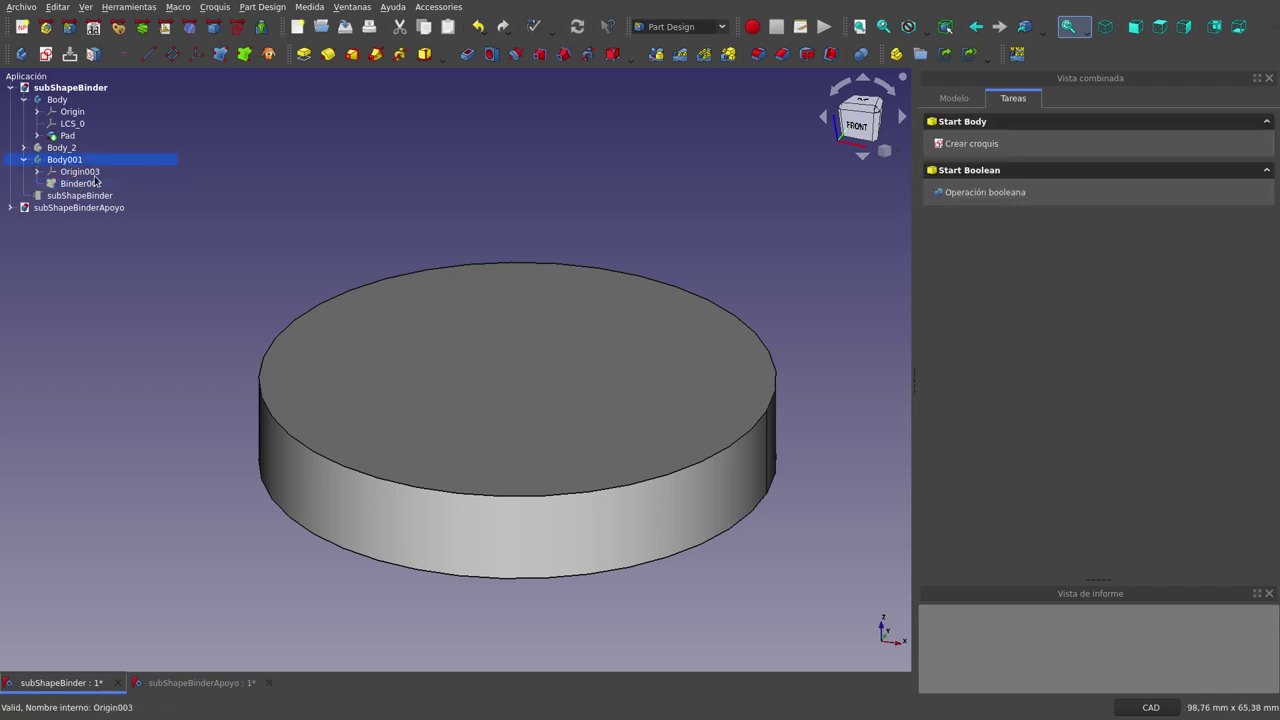
click(94, 184)
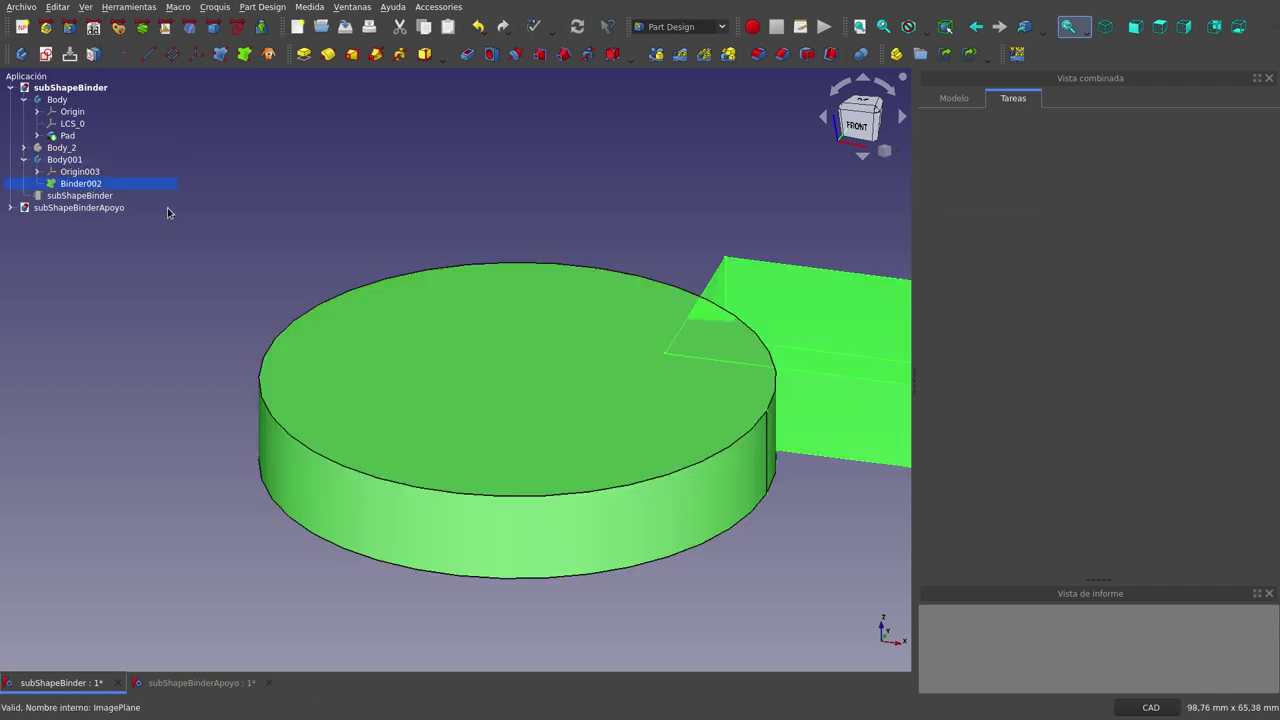
scroll(322, 231, down, 2)
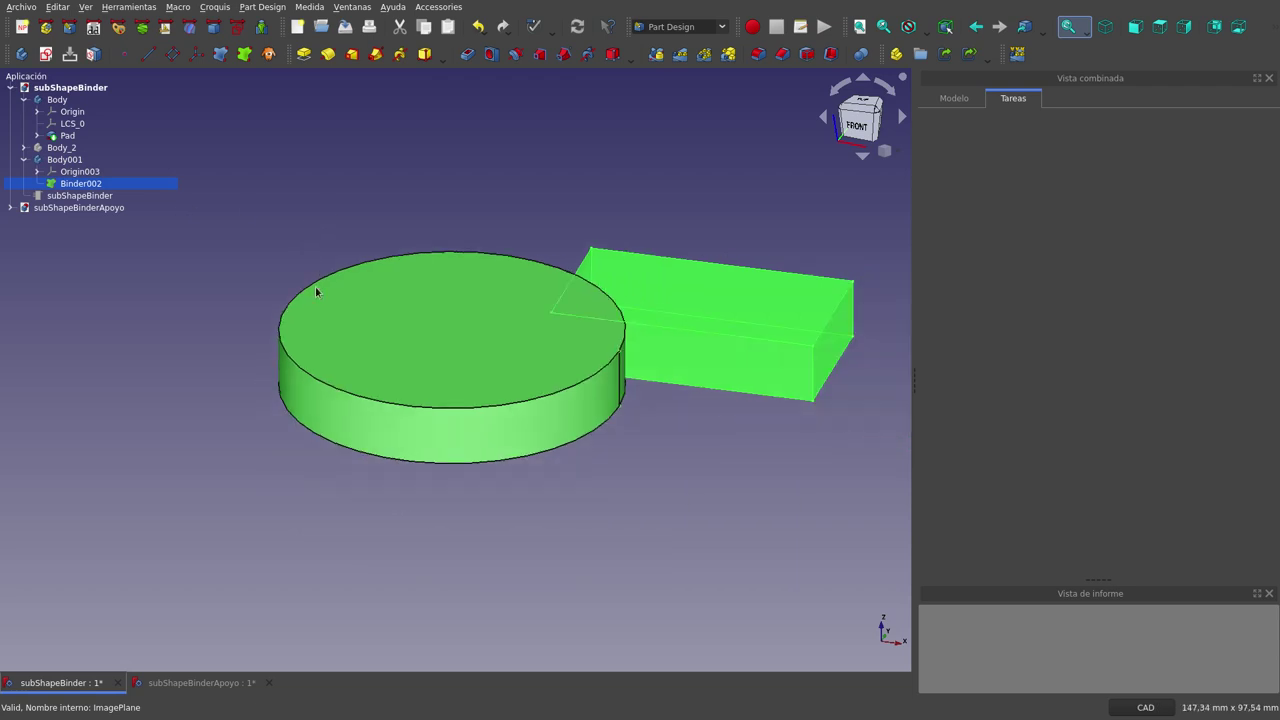
click(151, 374)
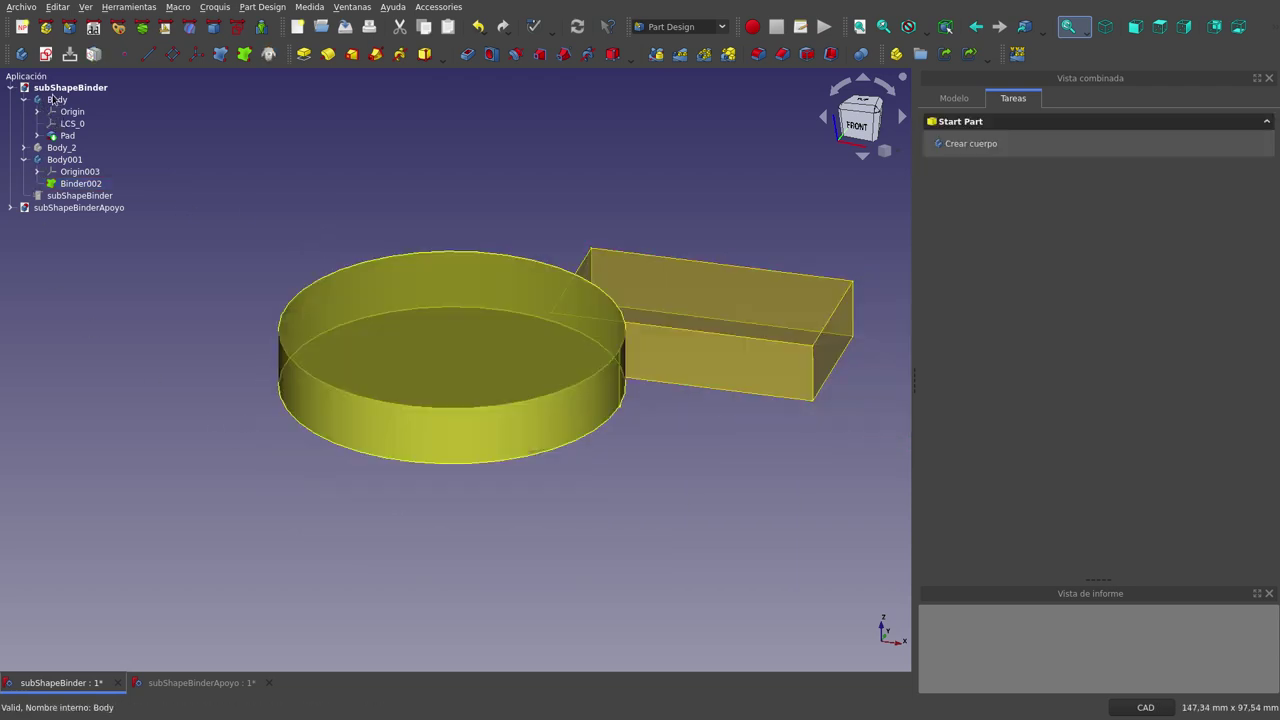
click(20, 53)
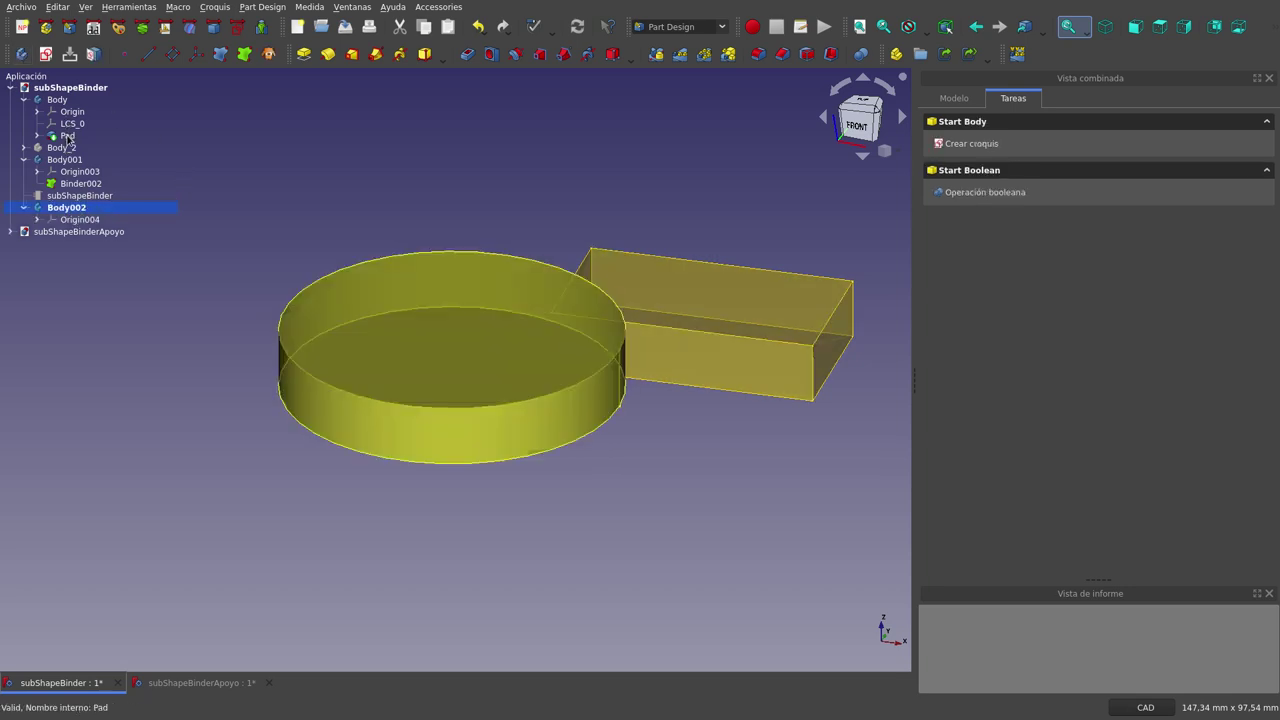
click(68, 136)
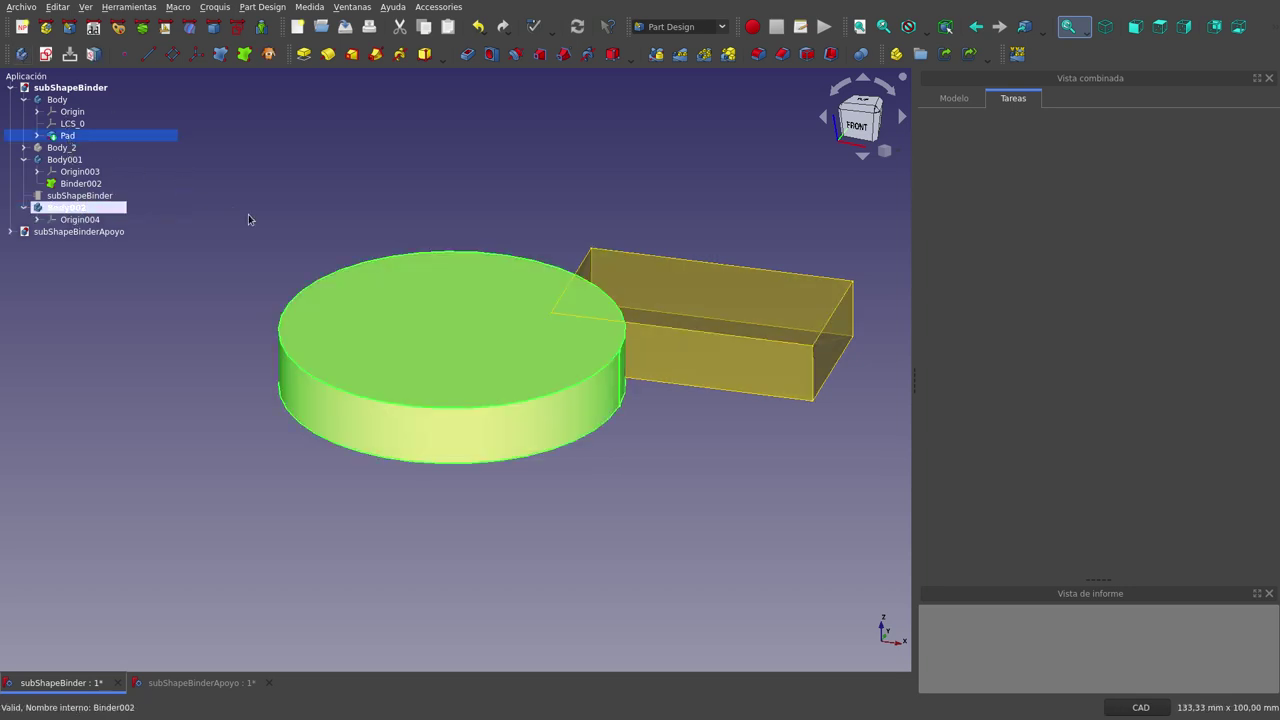
Step: Hide Body001 so only the plain cylinder shows, then pick its top circular edge
click(157, 303)
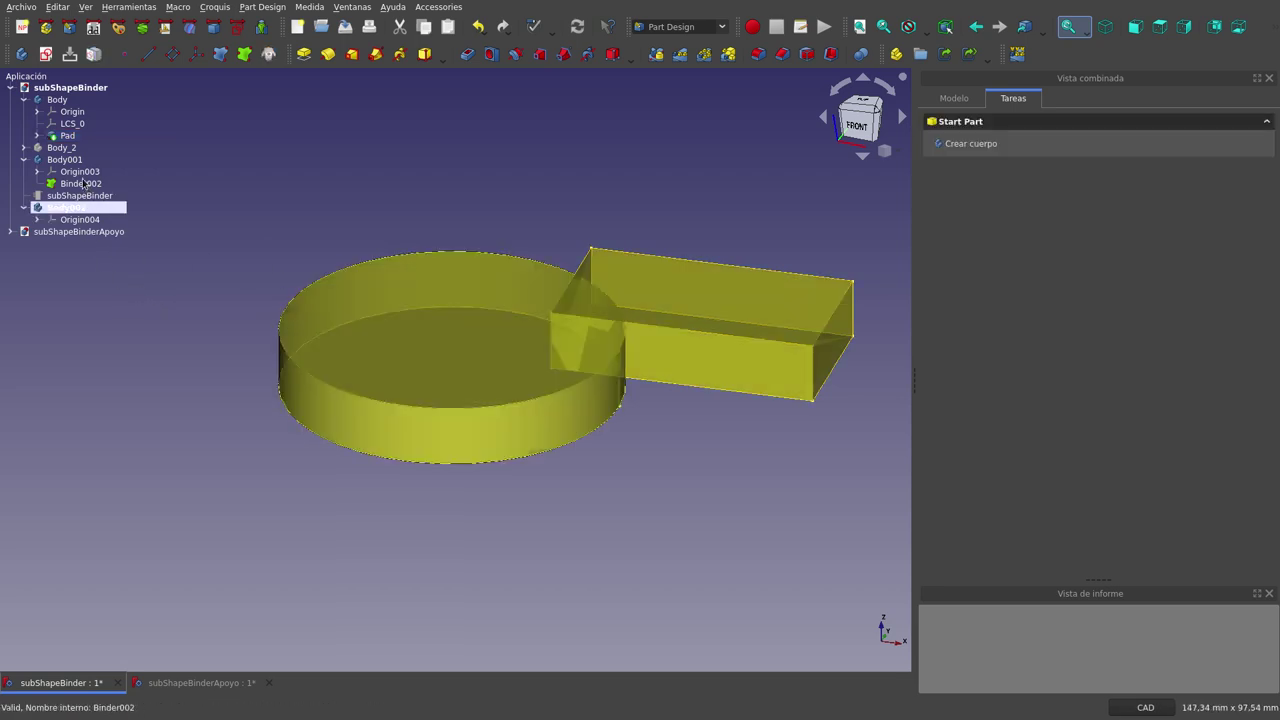
click(80, 183)
click(66, 160)
key(space)
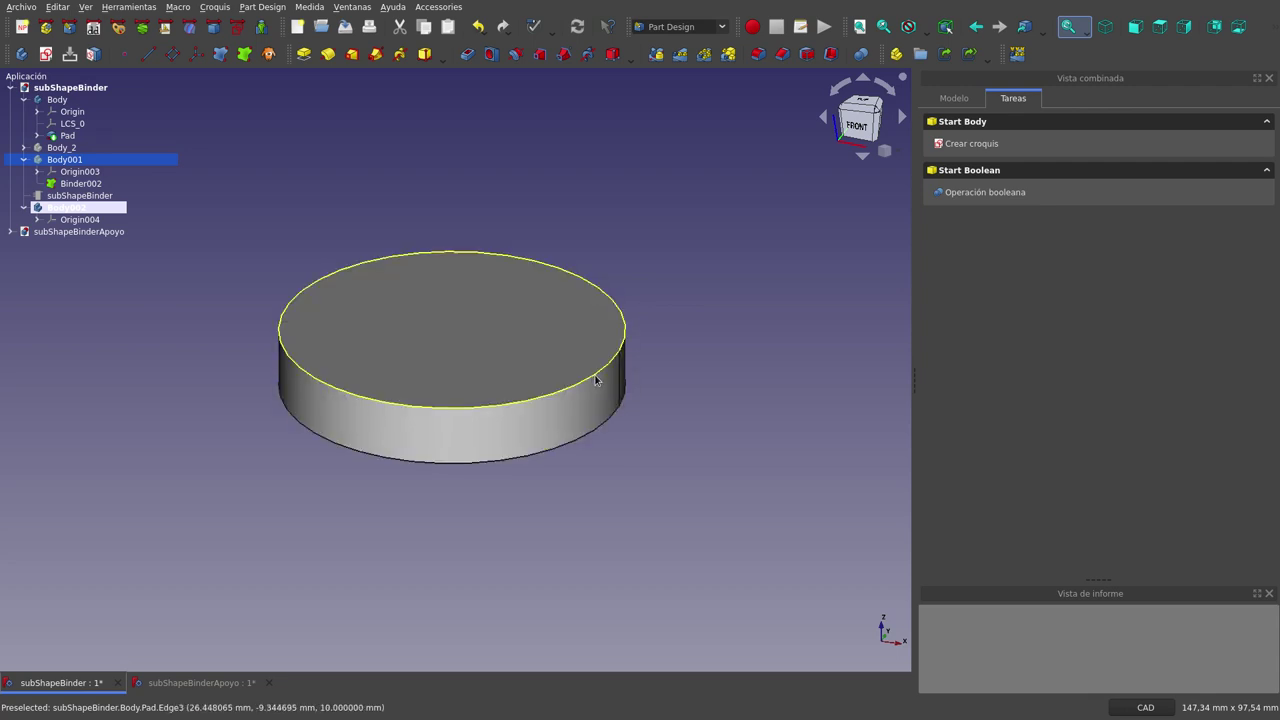
click(613, 295)
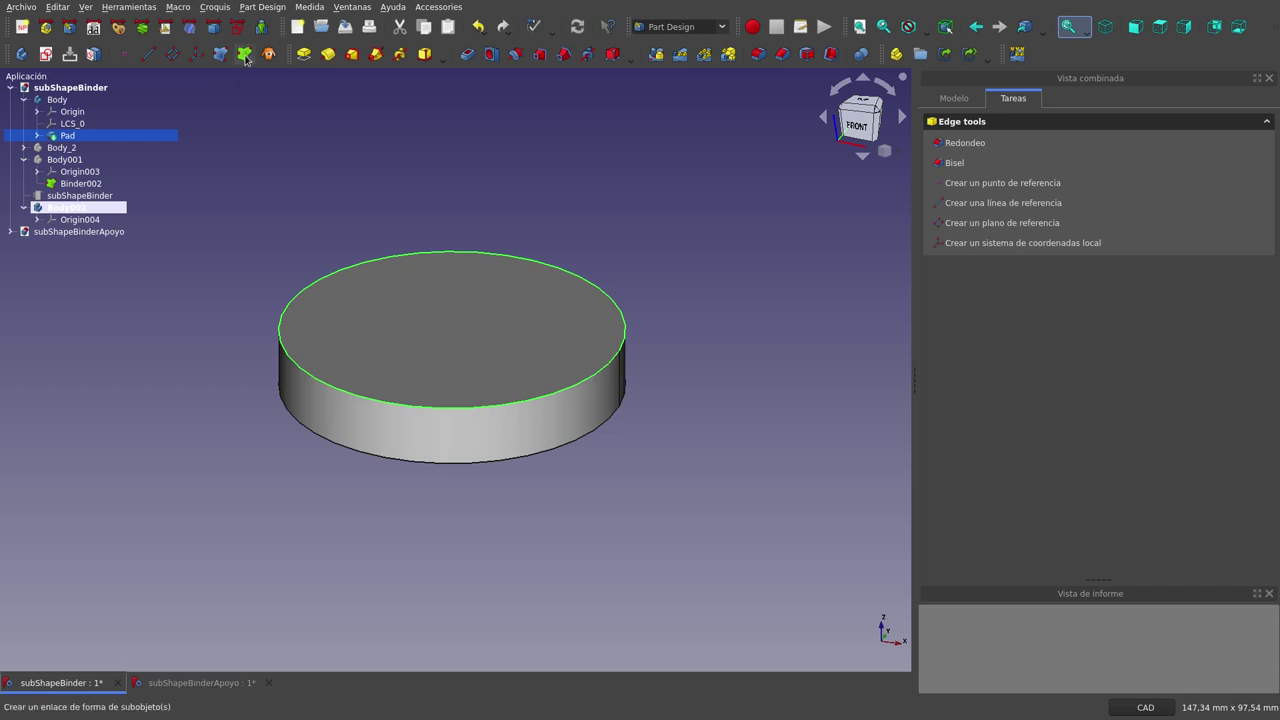
Step: Activate Body002, bind the cylinder's top edge into it as a Binder, and hide Body
double_click(63, 211)
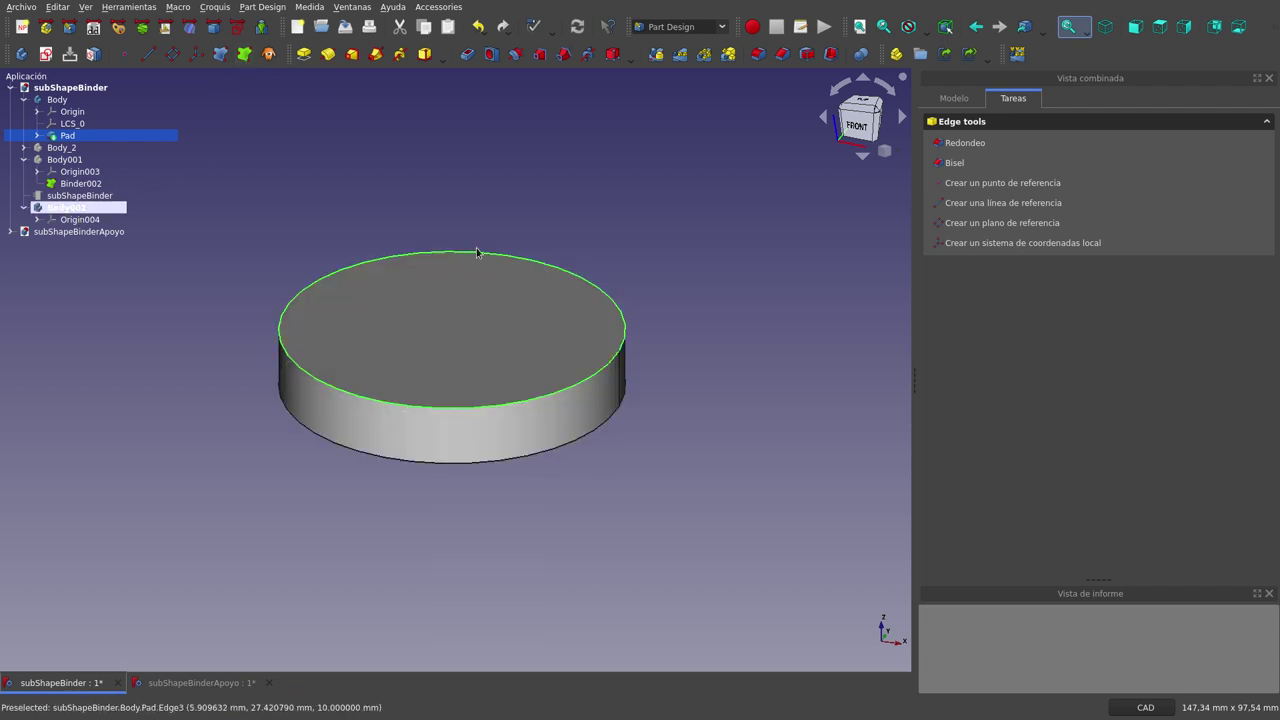
click(242, 57)
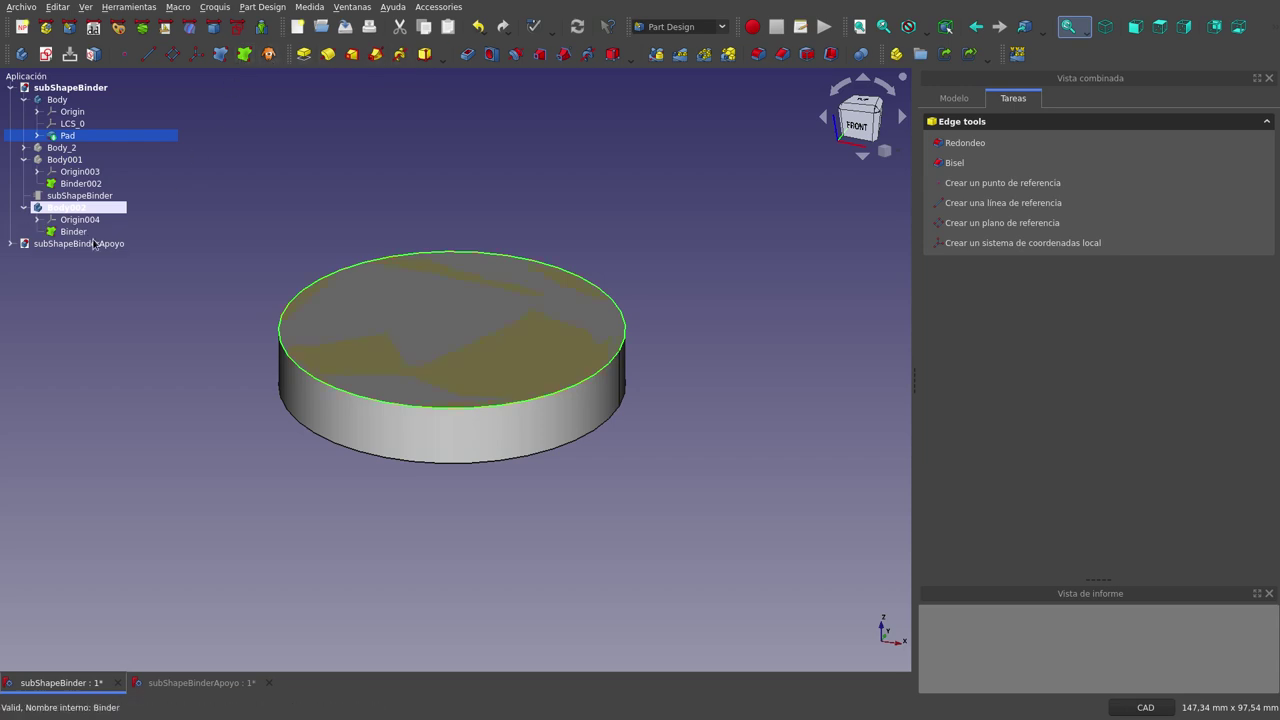
click(70, 101)
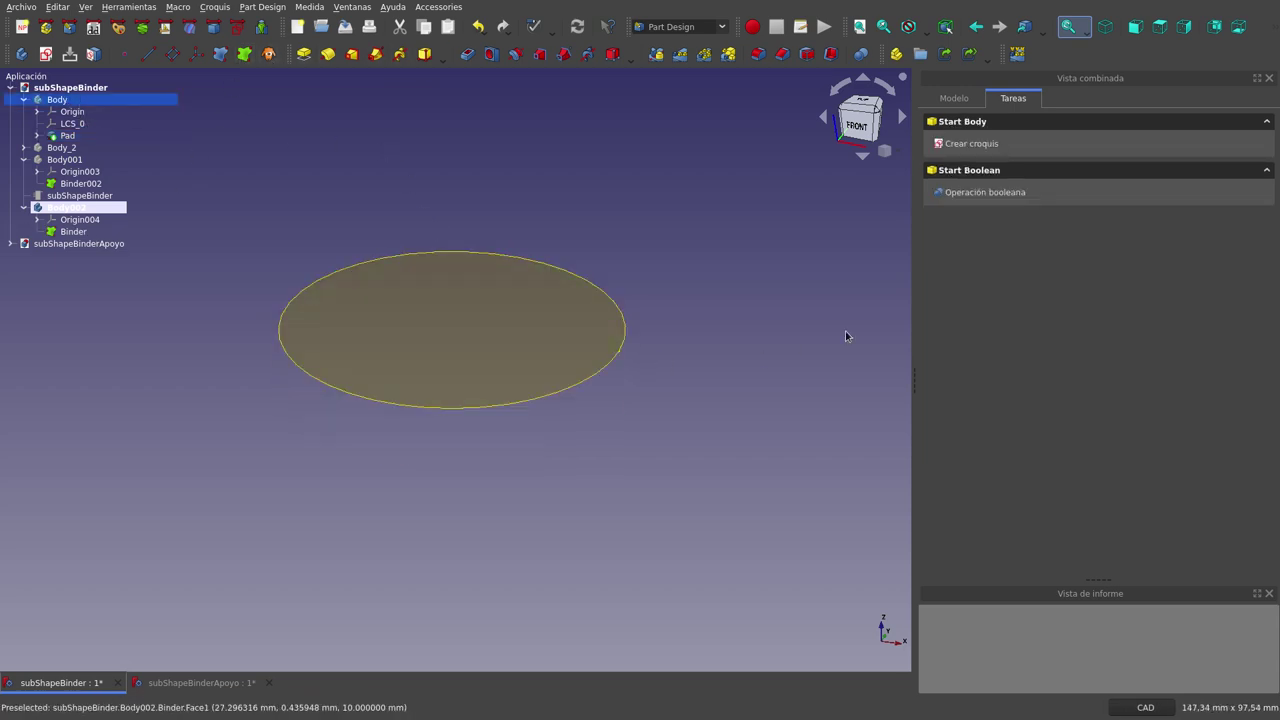
click(98, 234)
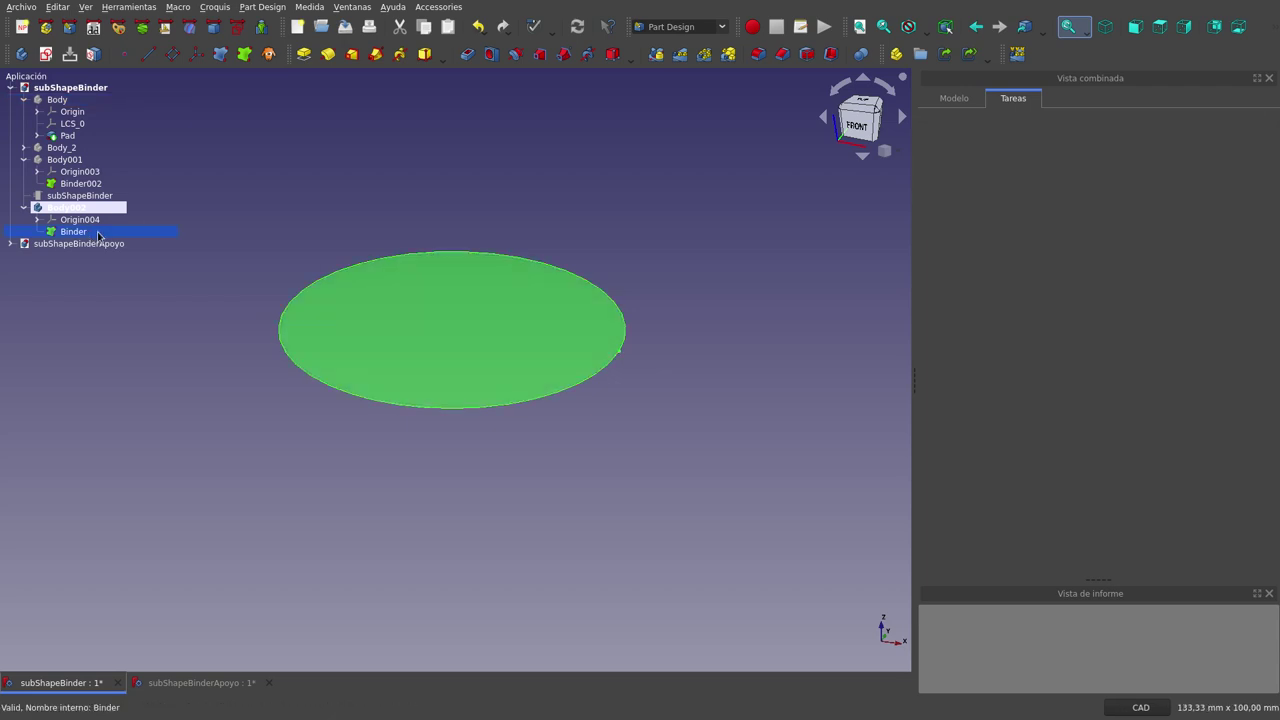
Step: Display the Binder's Data properties: Support Body [Pad.Edge3] and Make Face true
click(953, 98)
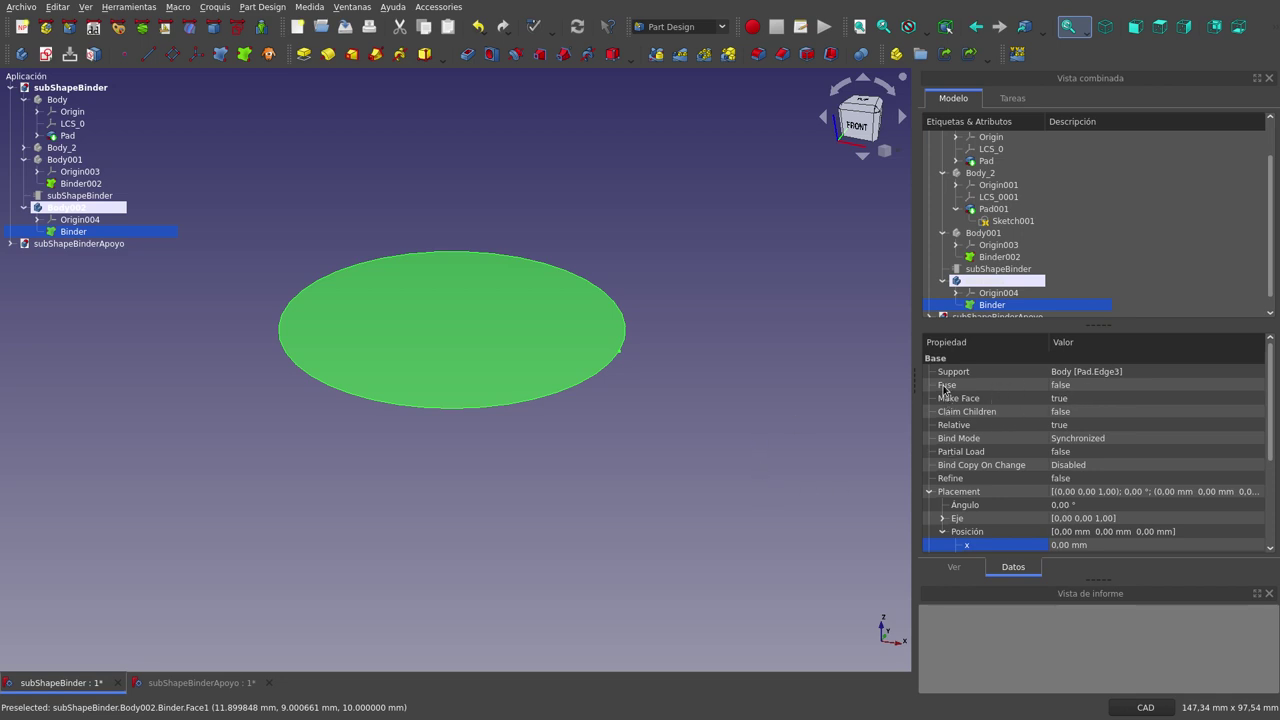
mouse_move(946, 385)
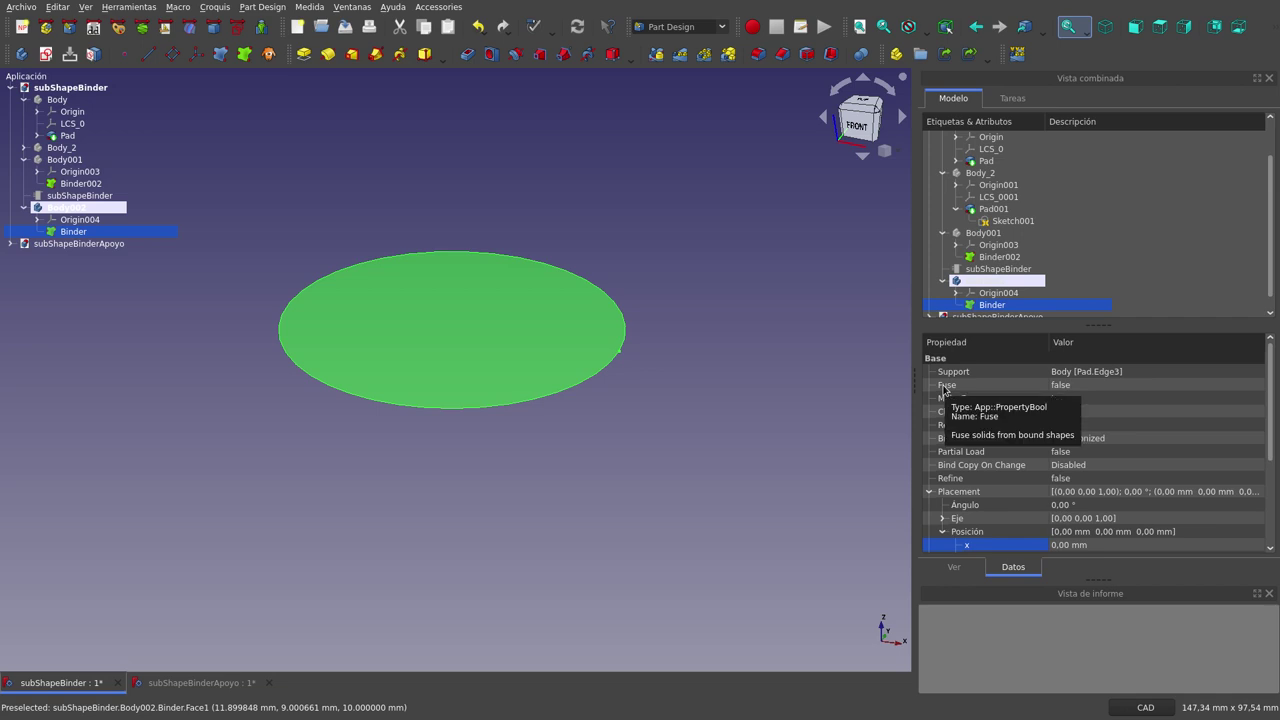
Step: Deactivate Body002 and make Body001's cylinder and box visible again
click(790, 352)
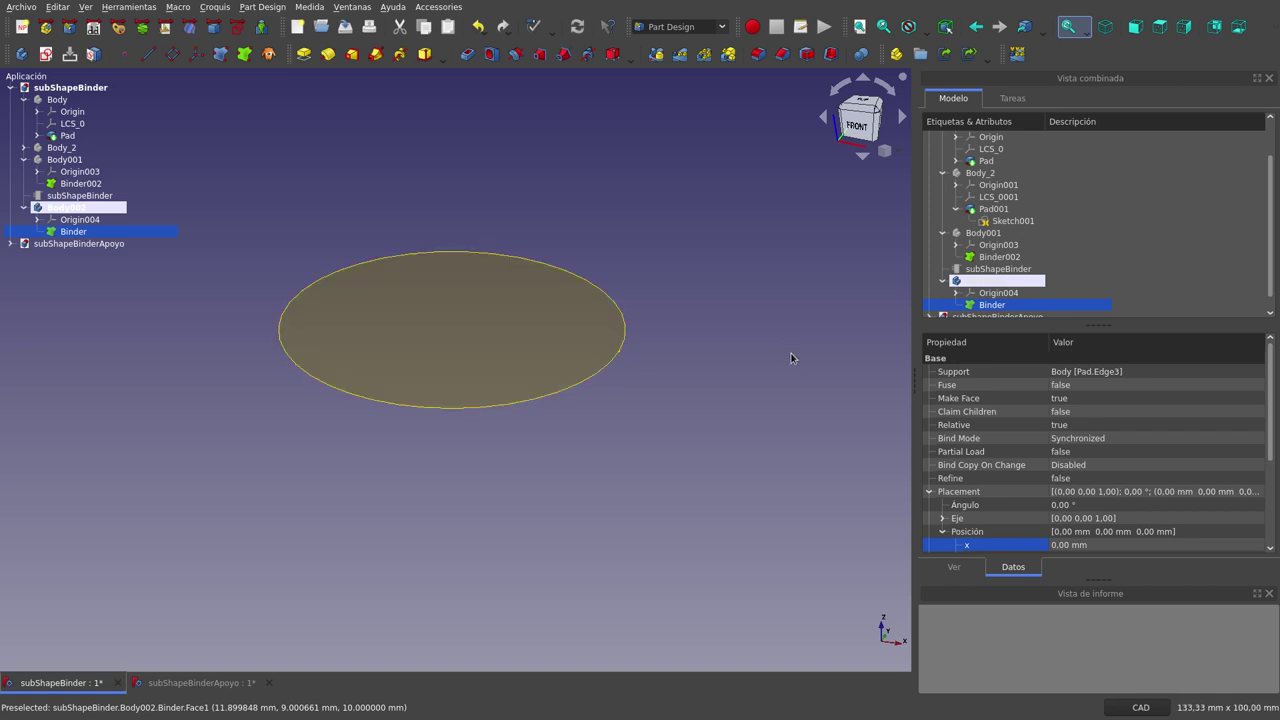
double_click(76, 209)
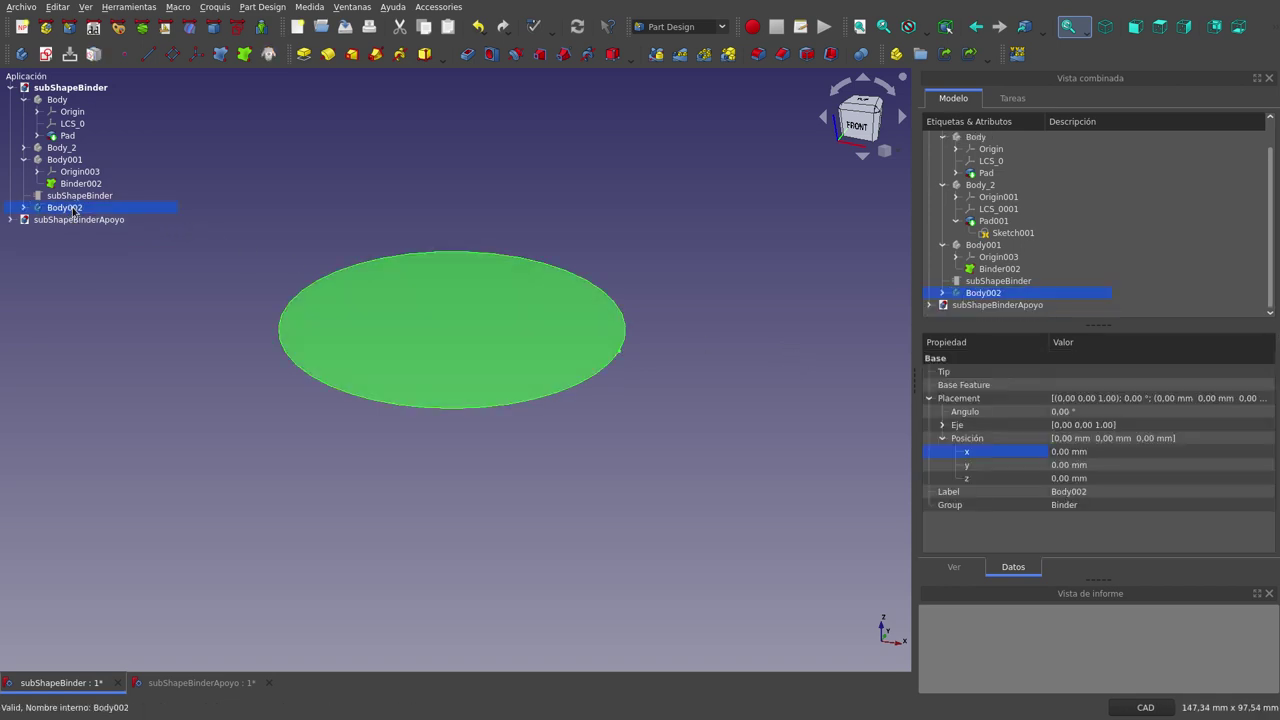
click(62, 160)
key(space)
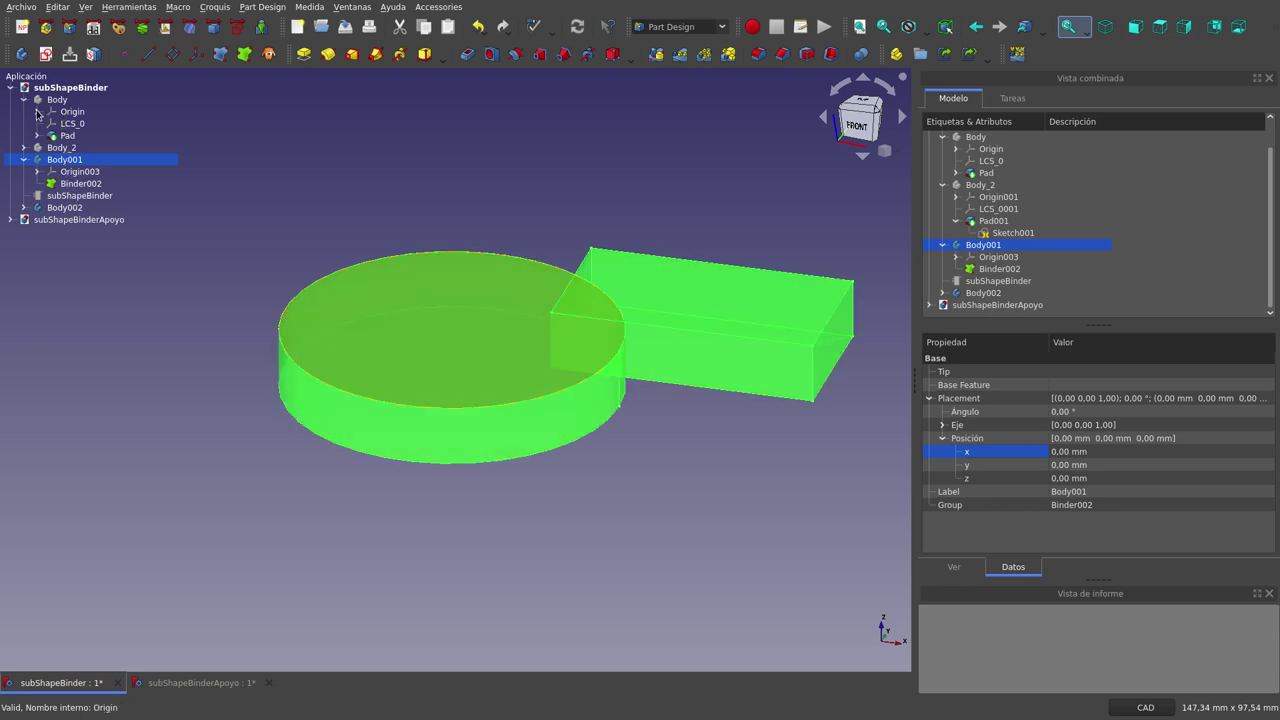
Step: Select Body002 and then Body001 in the tree to view Body001's properties
click(225, 276)
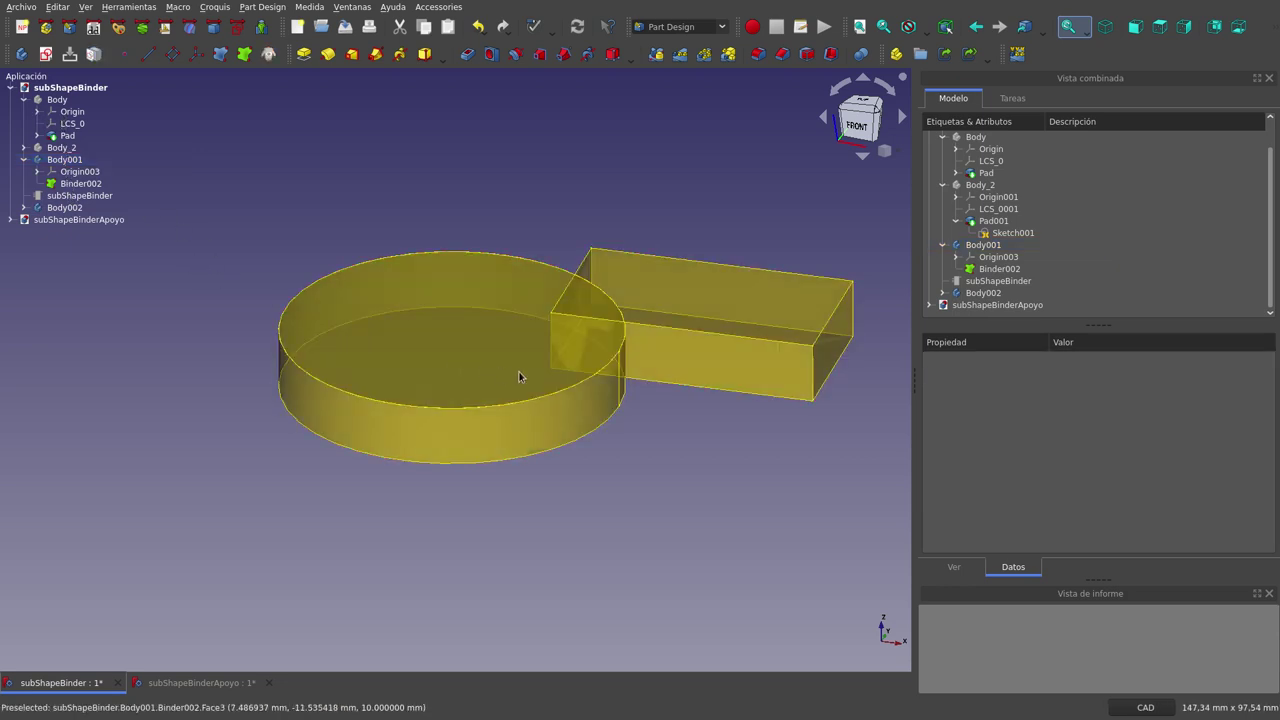
click(35, 209)
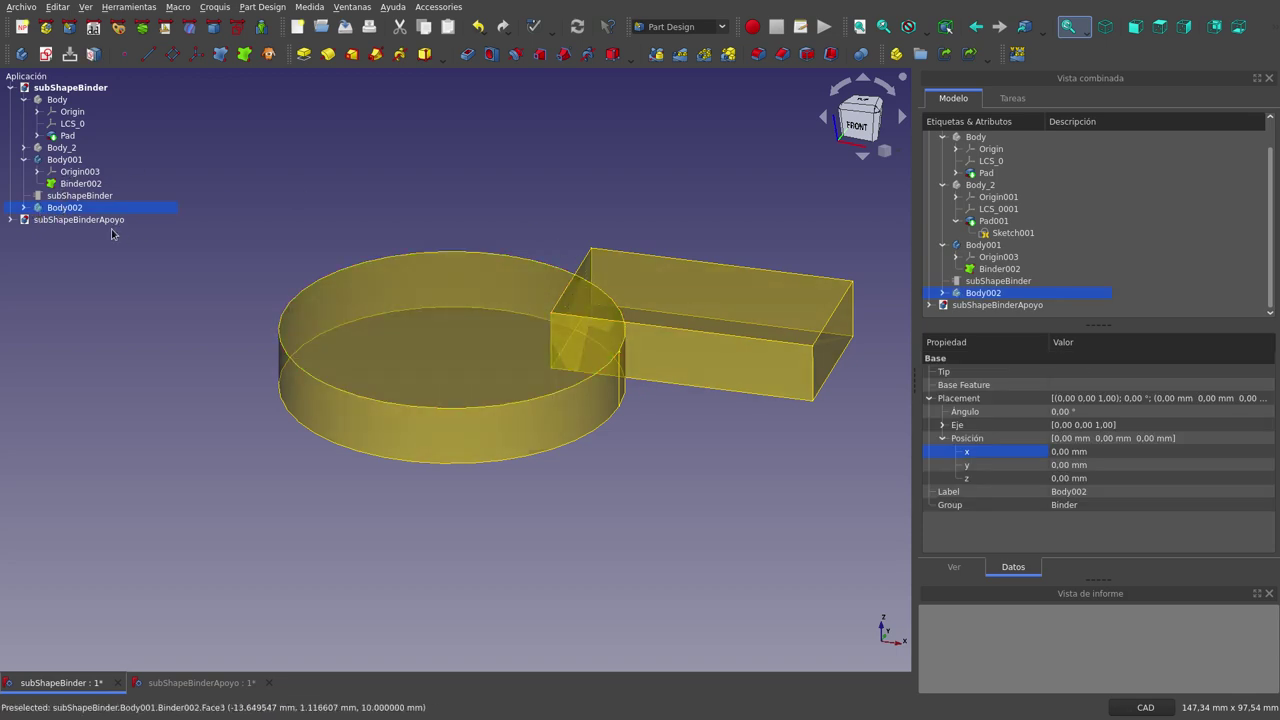
click(65, 160)
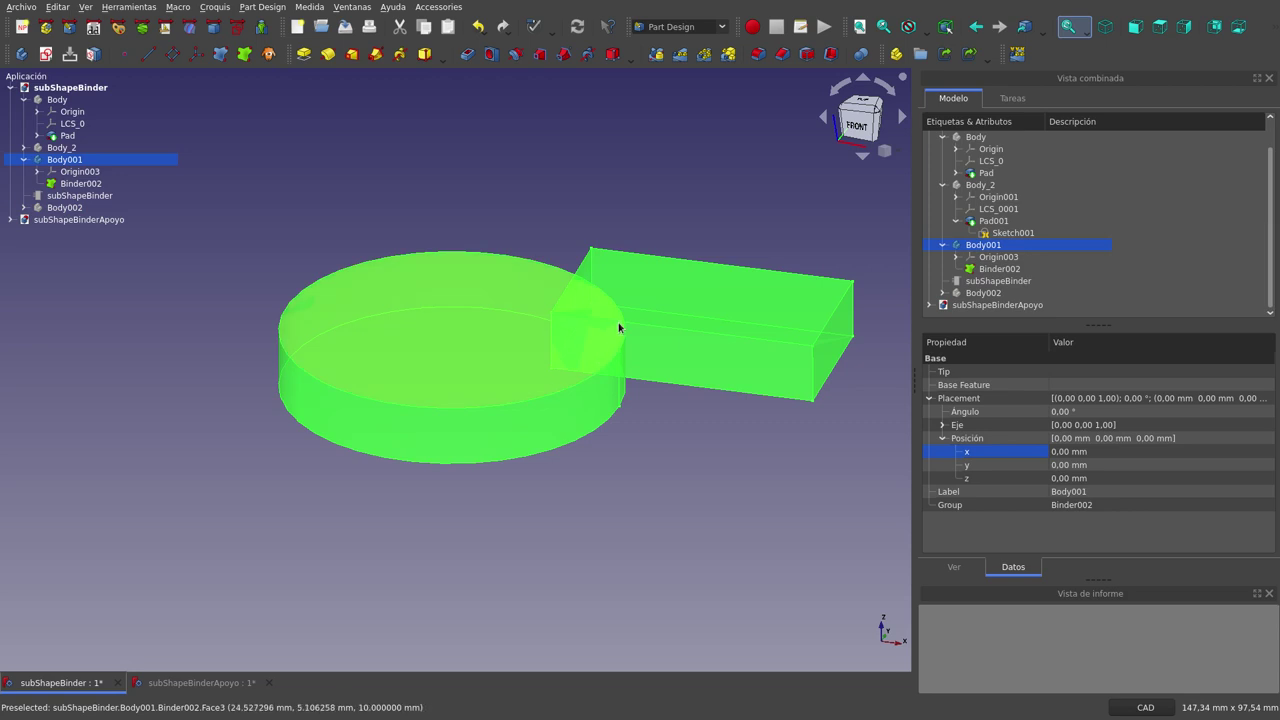
Step: Zoom in on the box-cylinder junction and set Binder002's Fuse property to true
scroll(636, 318, up, 5)
middle_drag(628, 350, 687, 470)
click(687, 470)
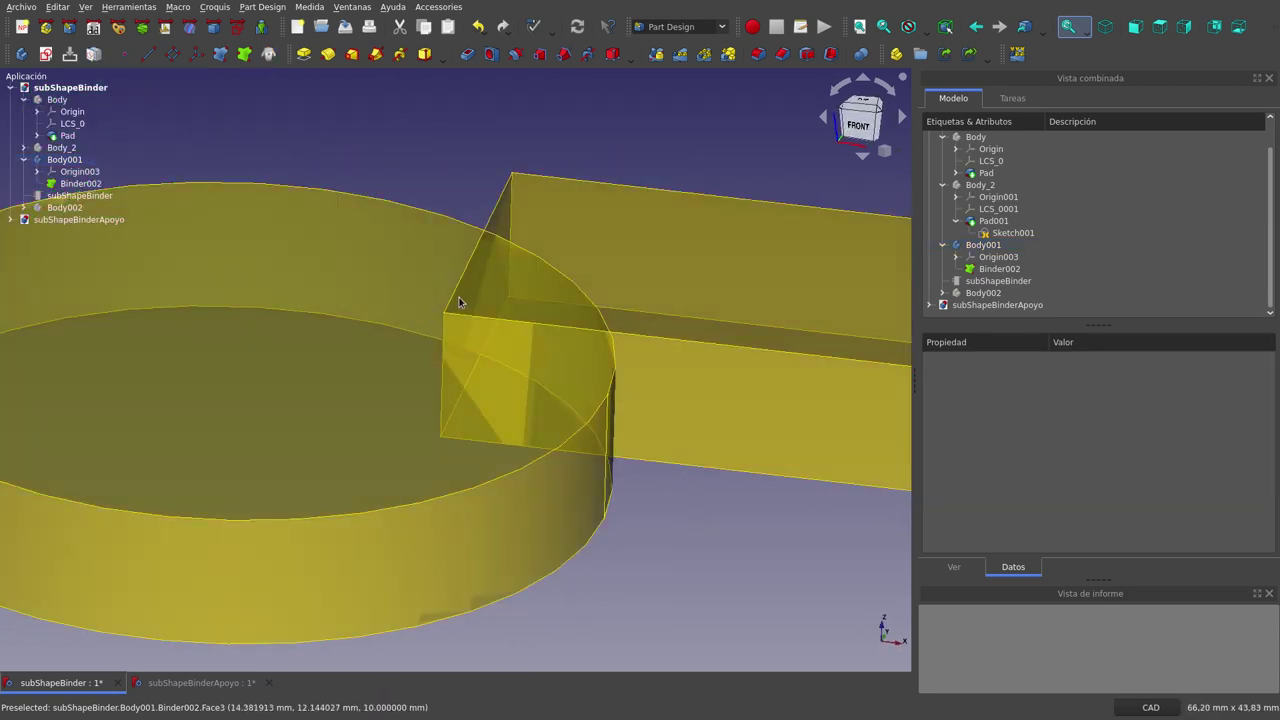
click(68, 184)
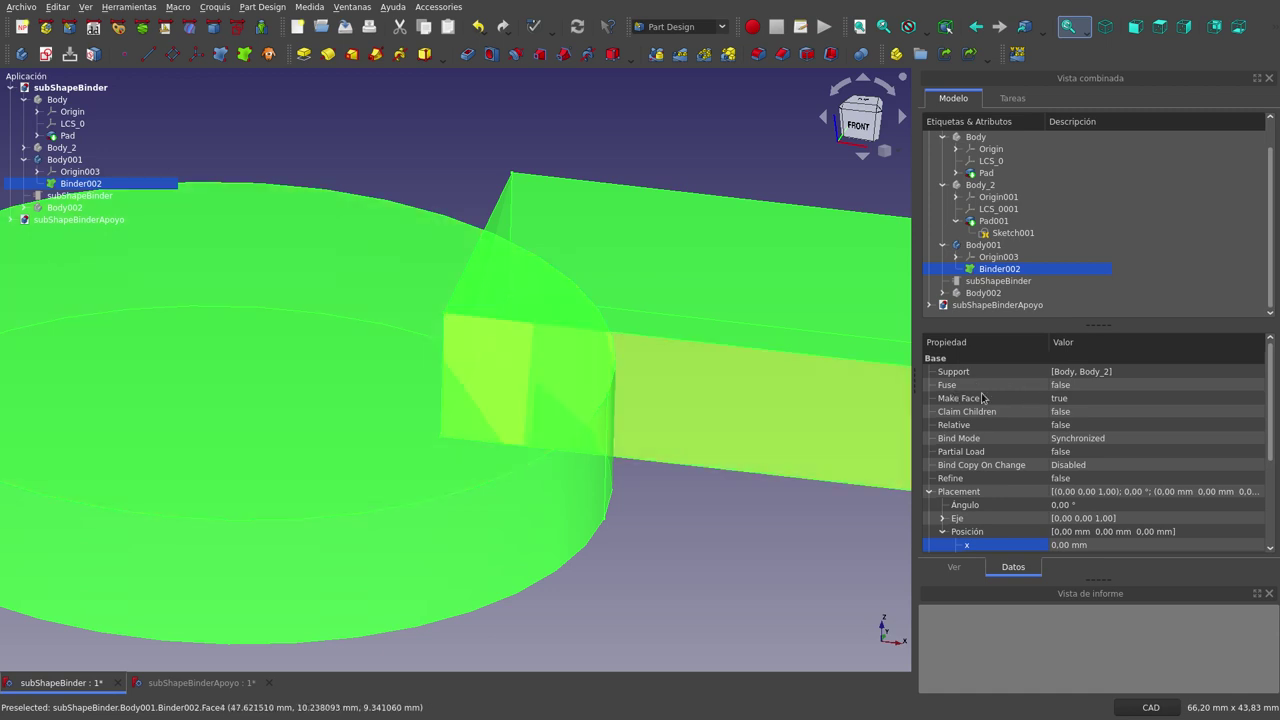
click(1065, 386)
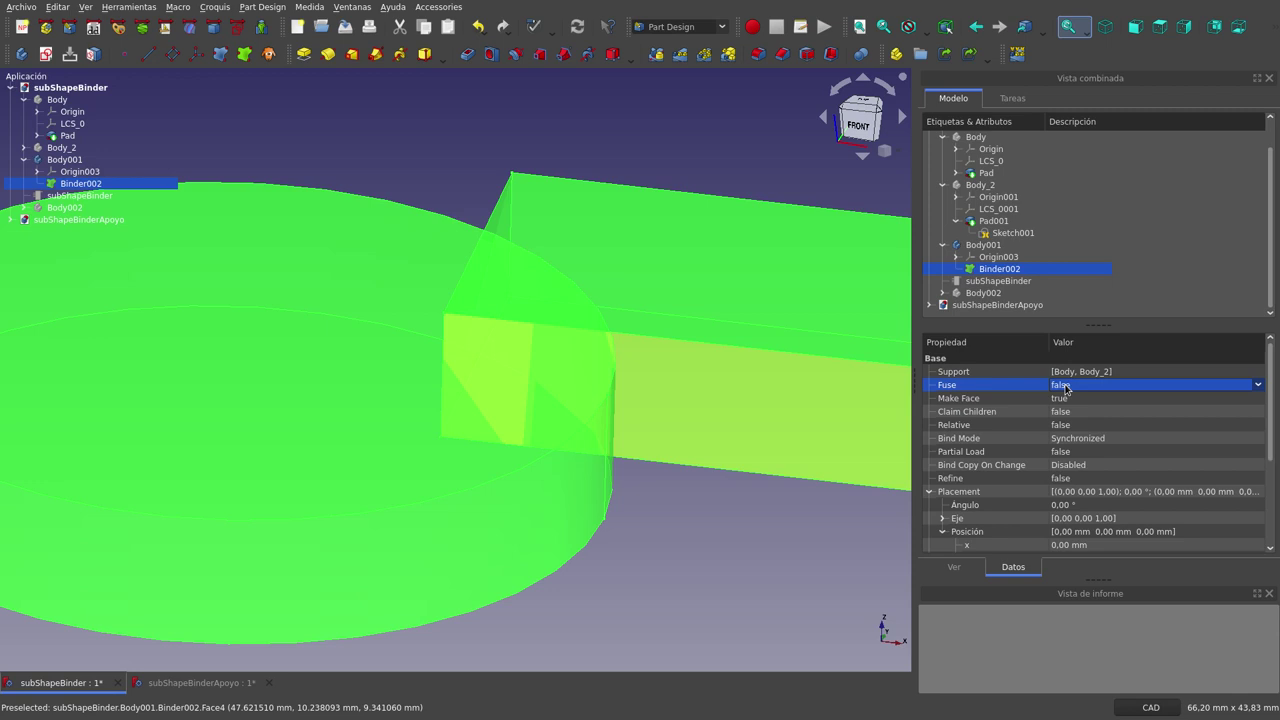
click(1065, 386)
click(1072, 408)
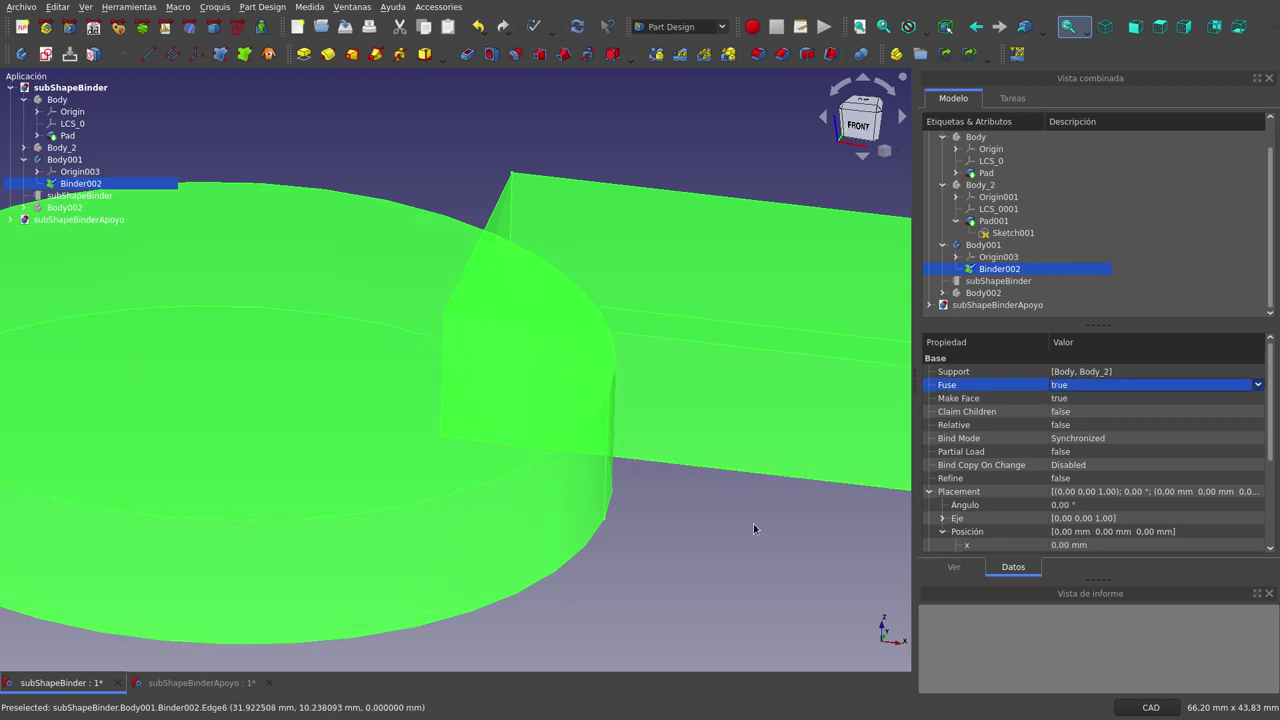
Step: Set Binder002's Refine property to true, removing the seam edges between disc and block
click(721, 540)
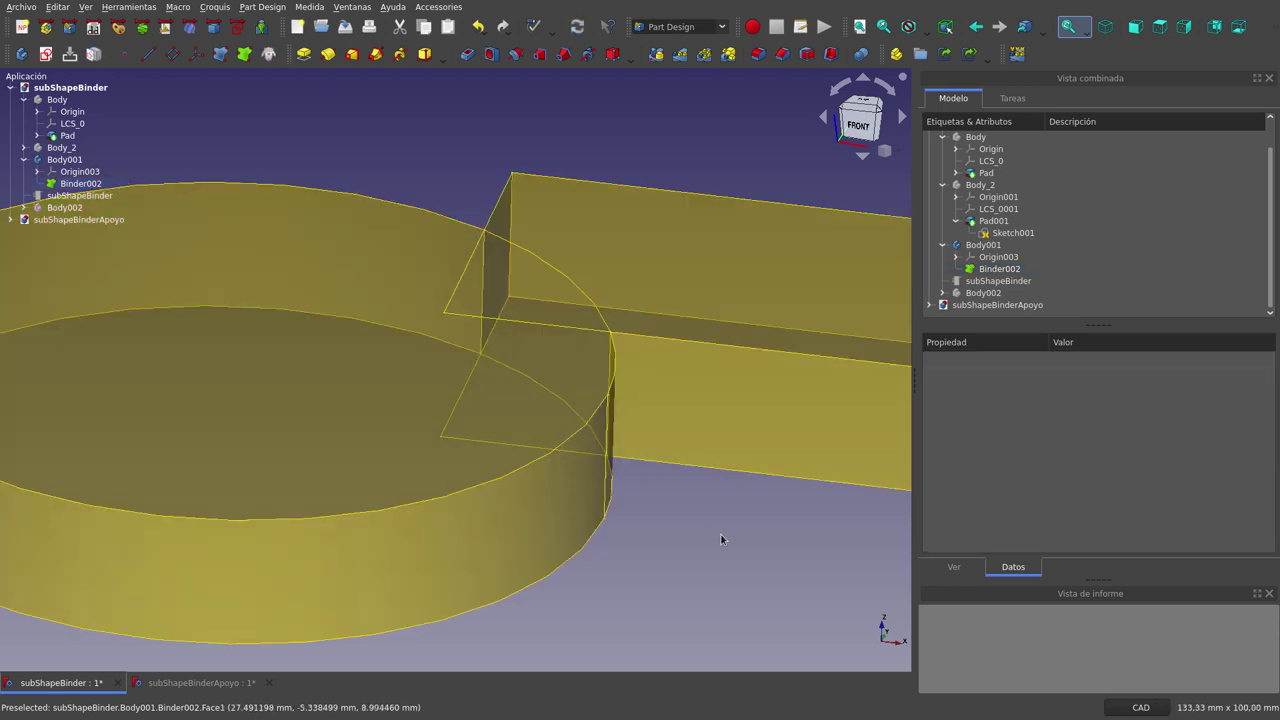
scroll(686, 514, down, 3)
scroll(686, 514, down, 2)
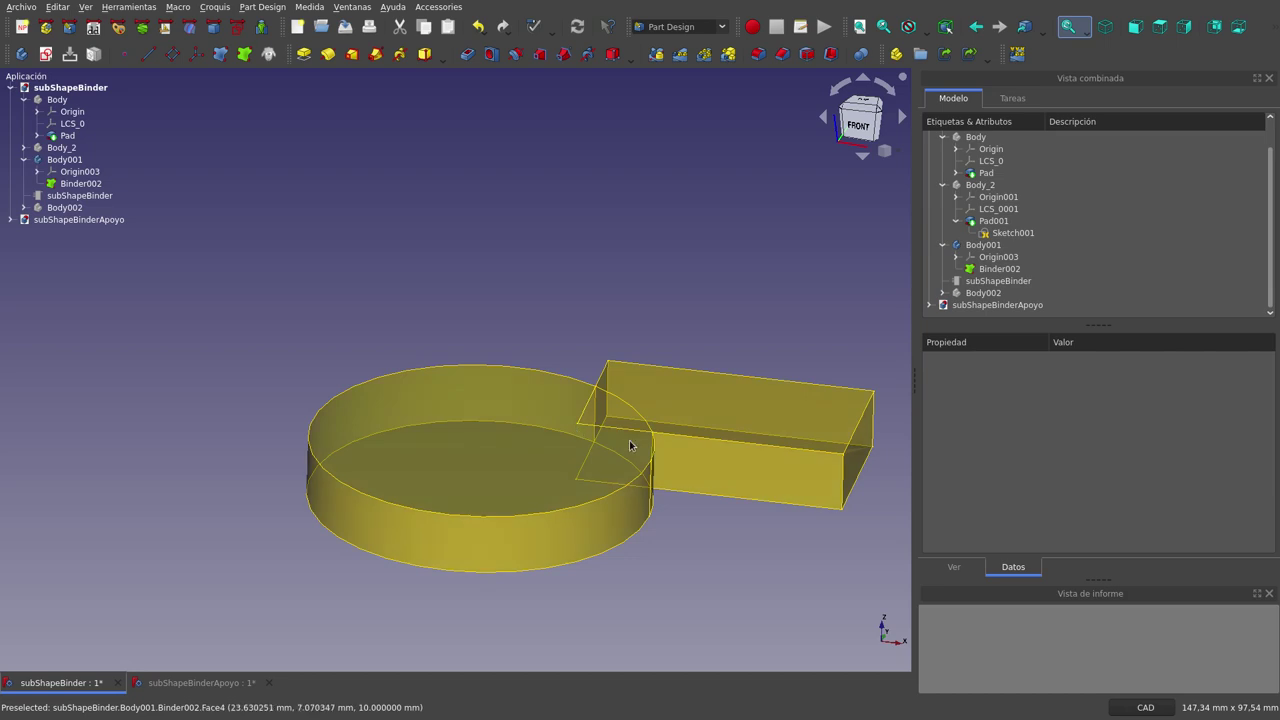
scroll(341, 326, down, 3)
scroll(409, 369, up, 3)
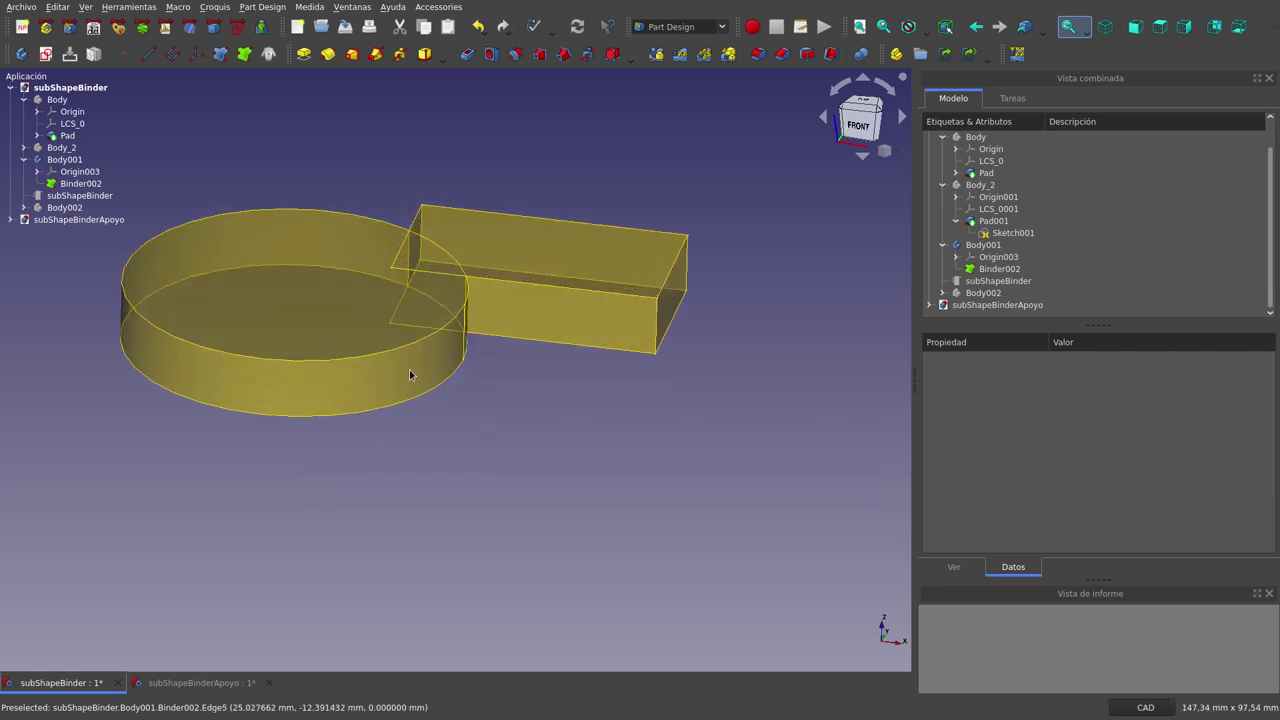
scroll(319, 166, up, 2)
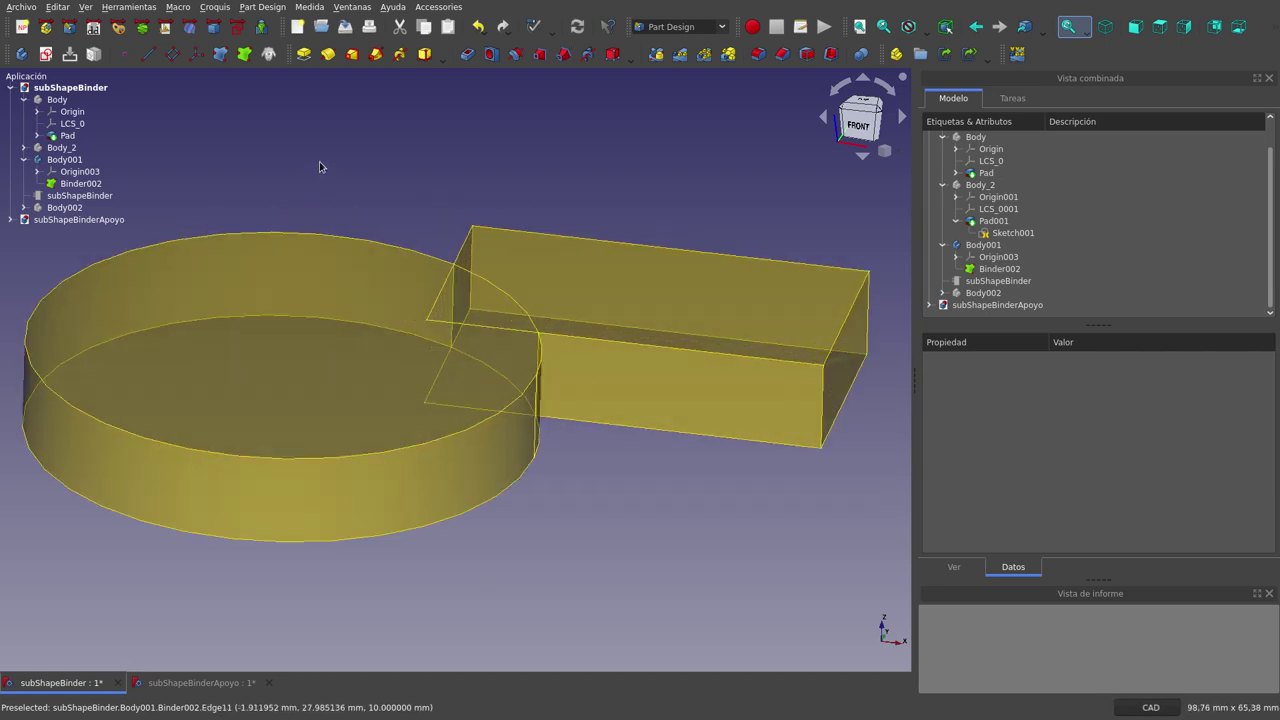
click(1000, 269)
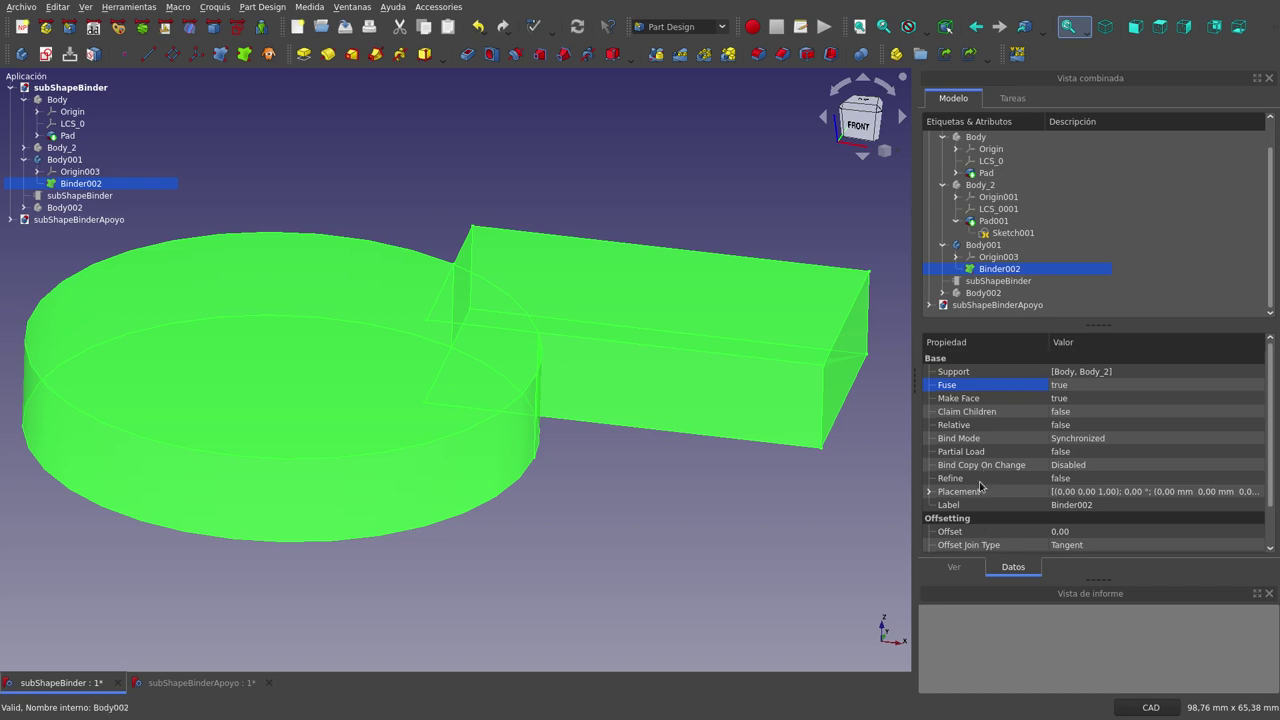
click(1095, 480)
click(1095, 480)
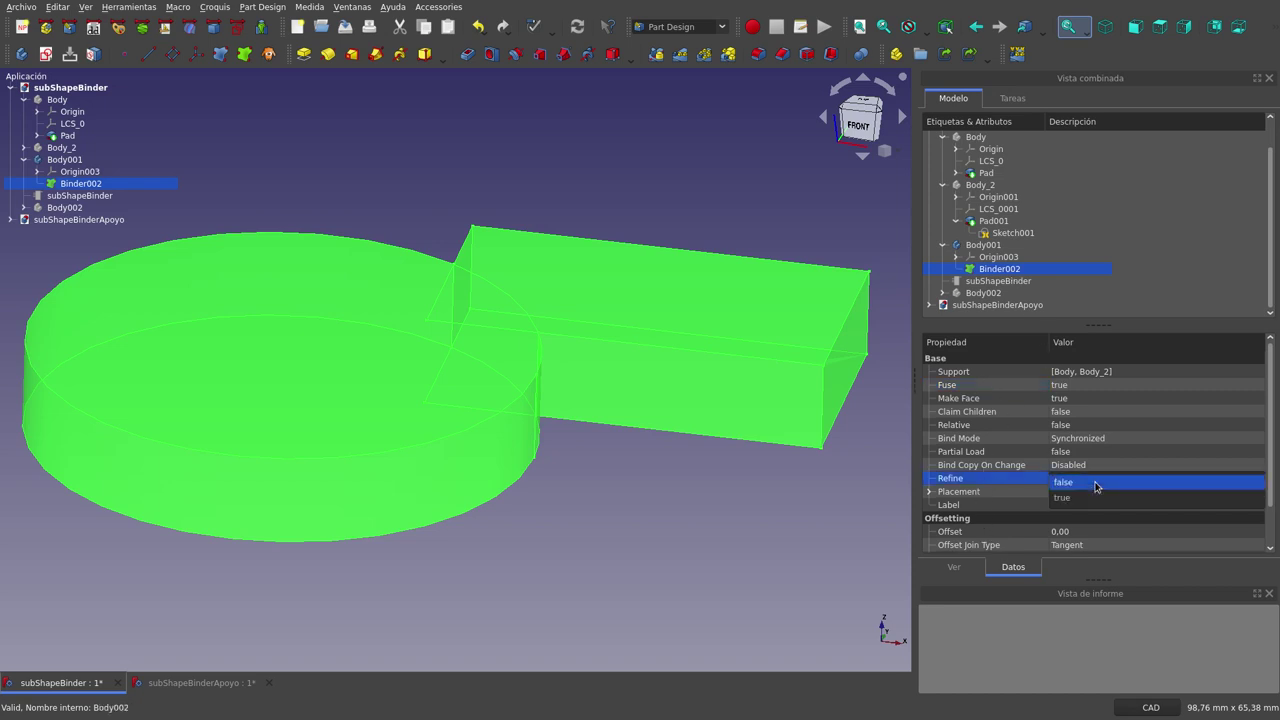
click(1095, 492)
click(739, 549)
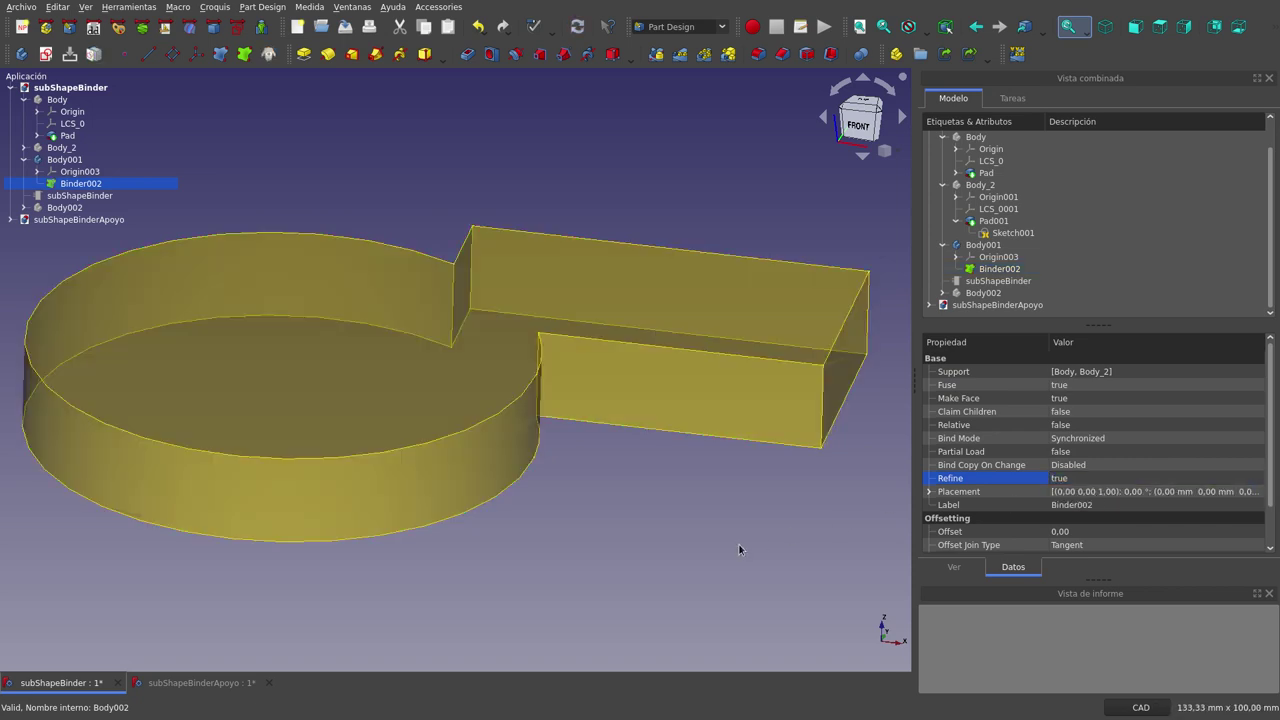
mouse_move(614, 523)
middle_down()
mouse_move(609, 500)
mouse_move(591, 531)
mouse_move(629, 571)
mouse_move(611, 549)
middle_up()
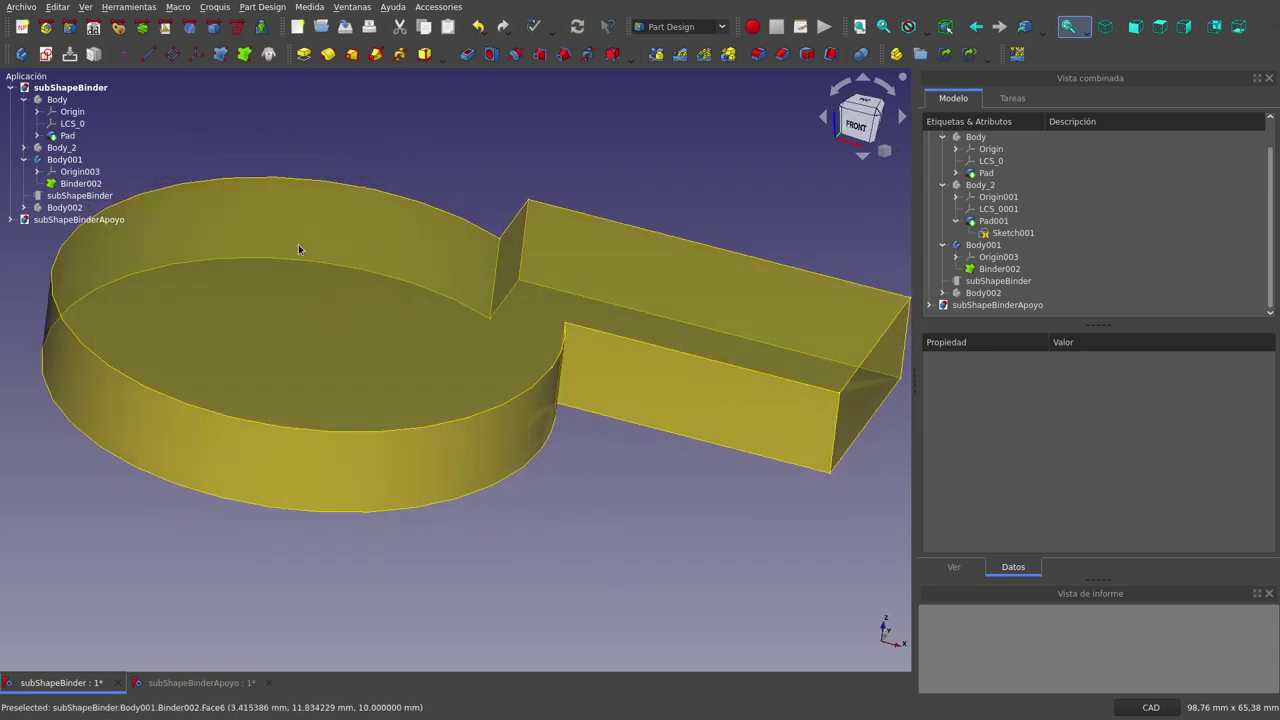
click(86, 185)
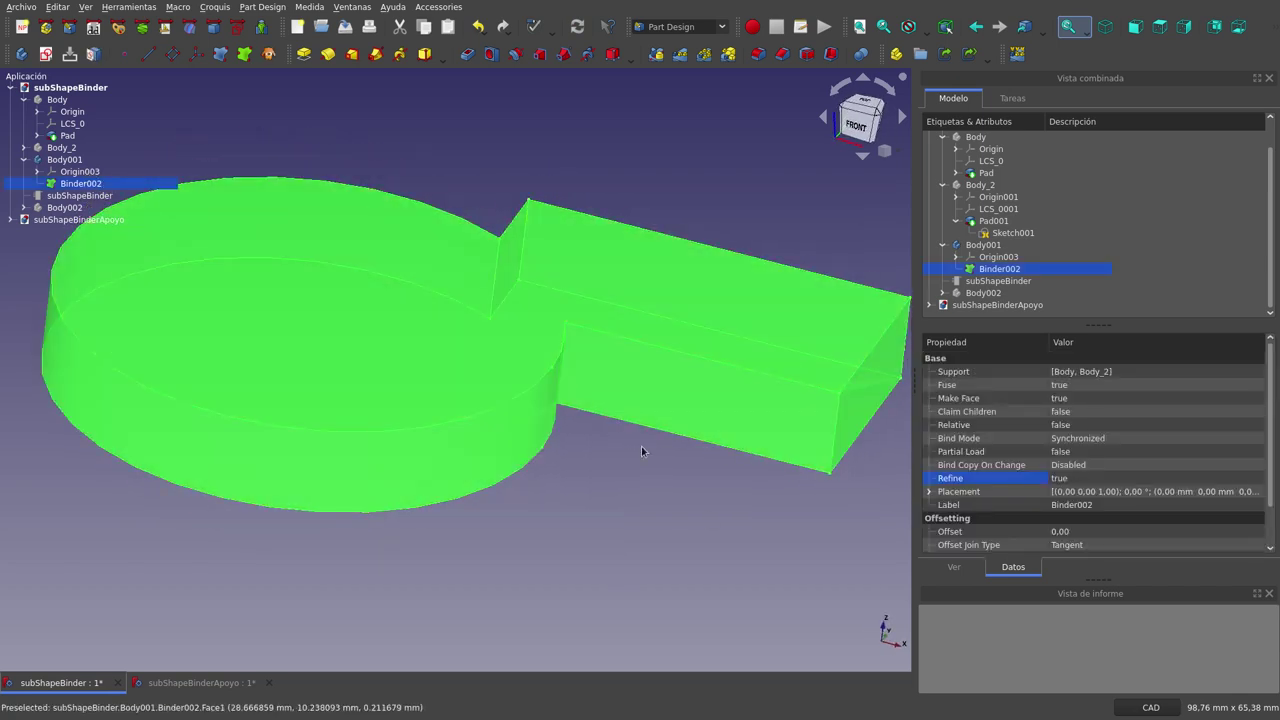
key(space)
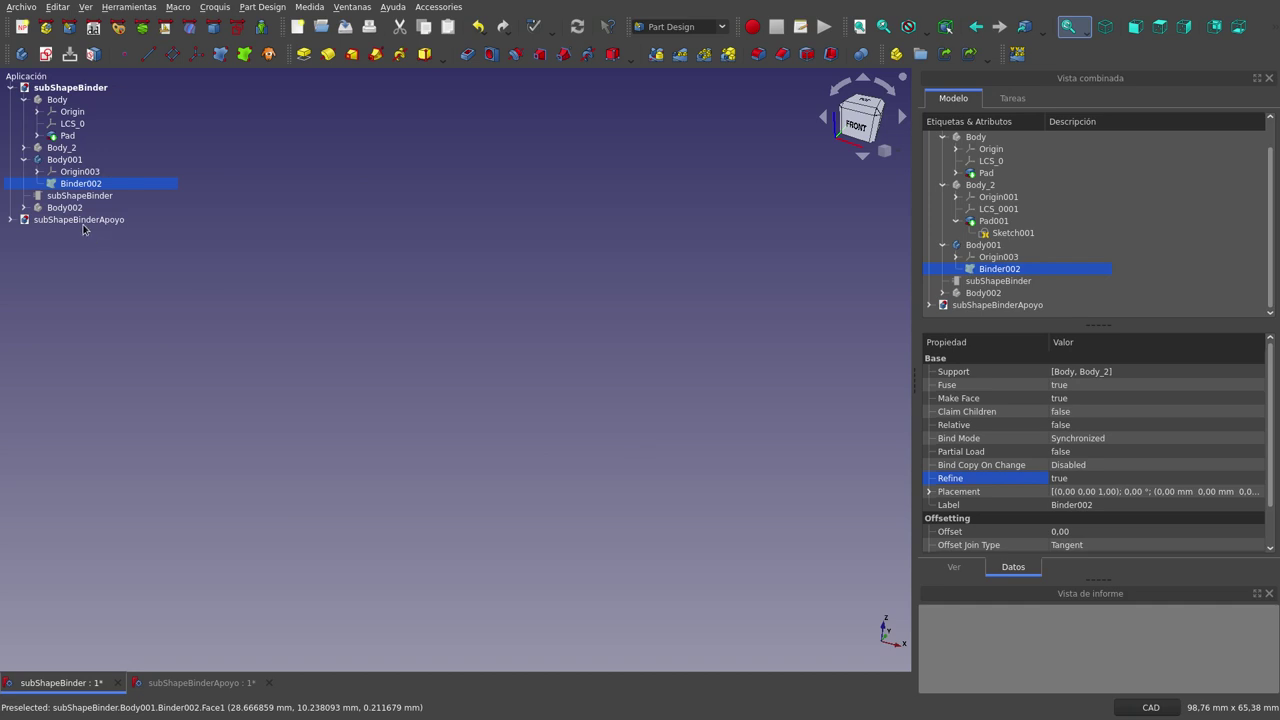
key(space)
click(662, 514)
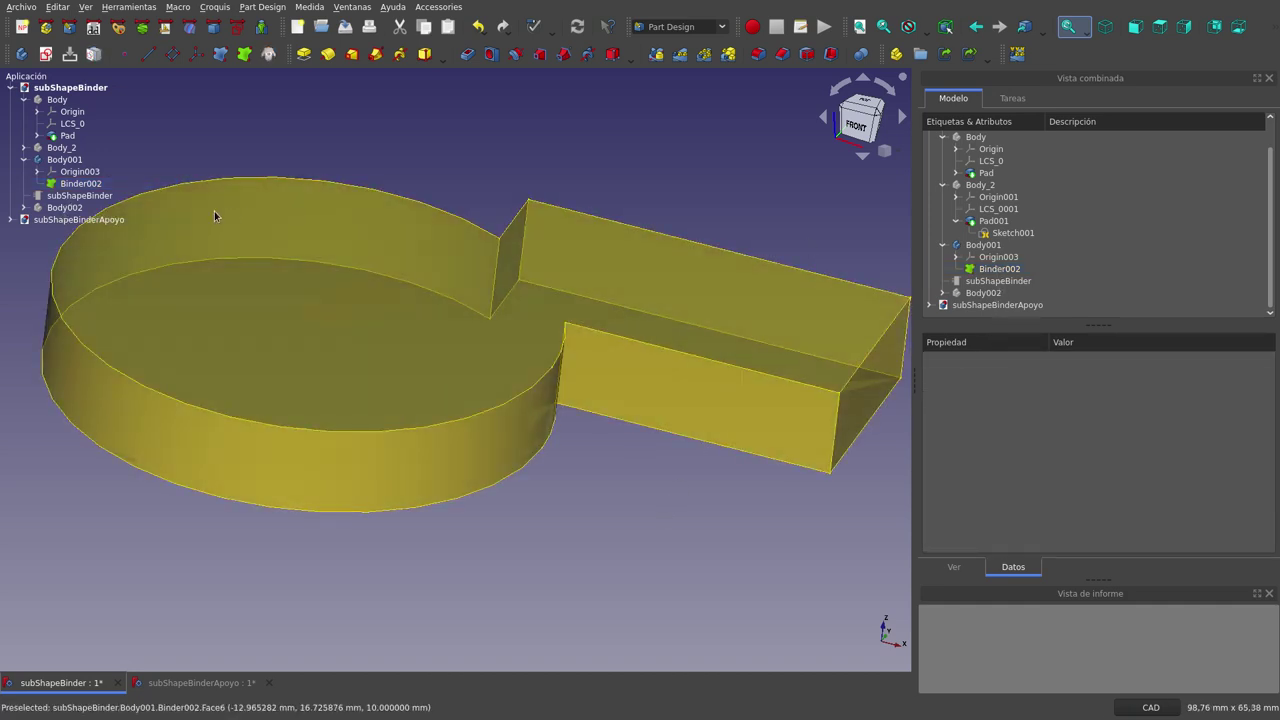
click(450, 220)
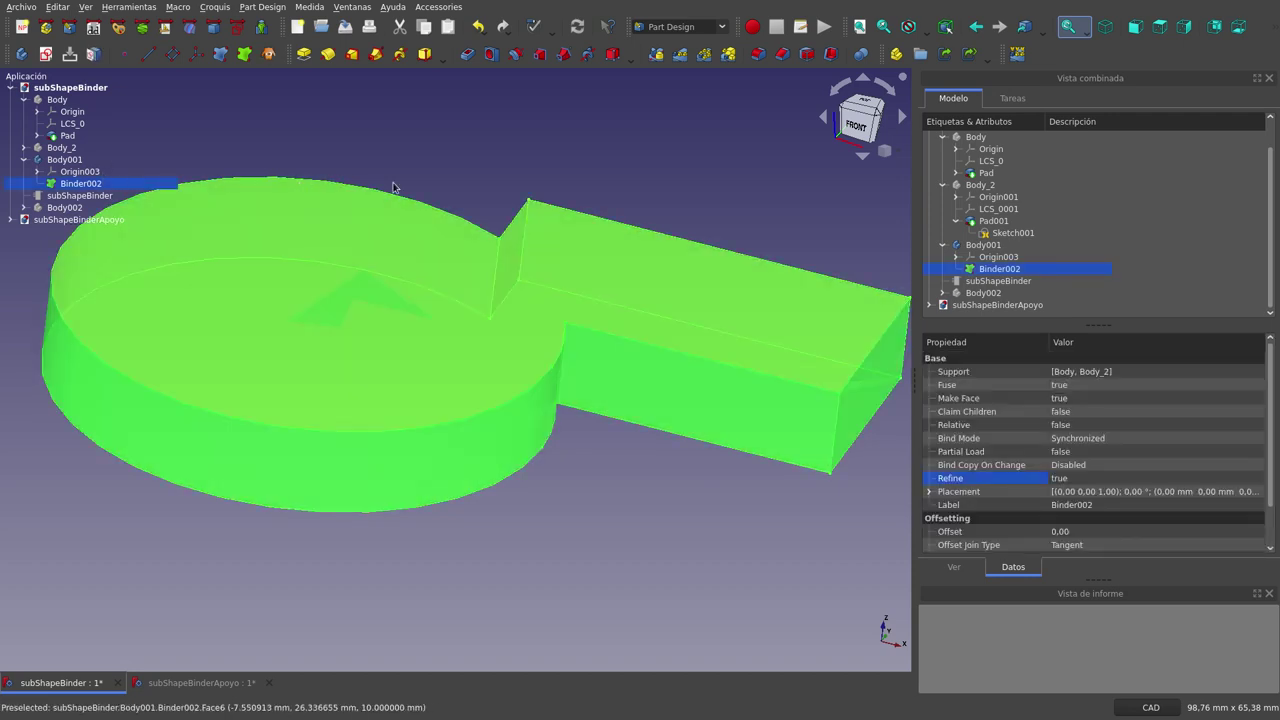